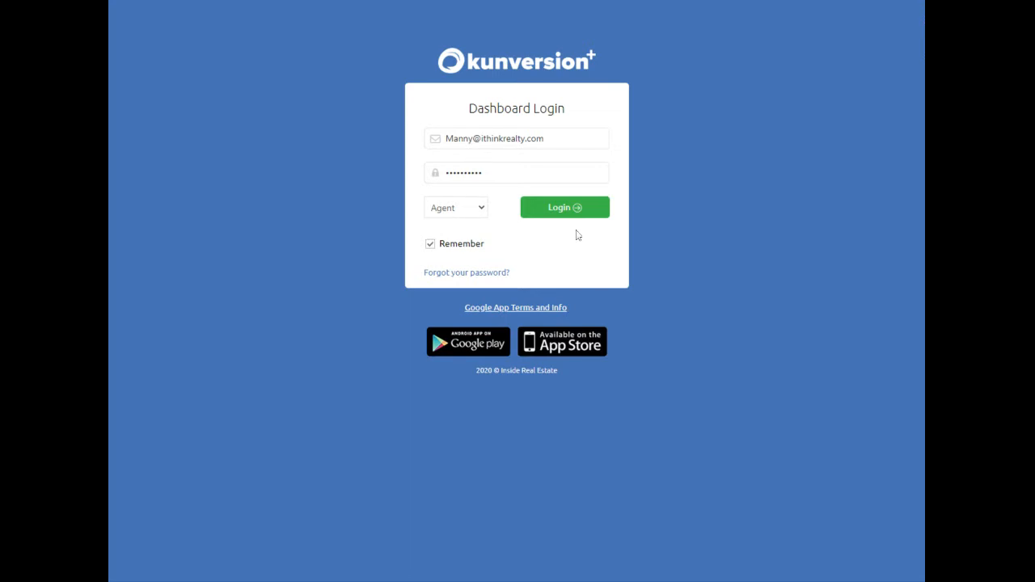
Log in to the kunversion+ agent dashboard with the agent's email and password.
{"action": "left_click", "coordinate": [564, 209]}
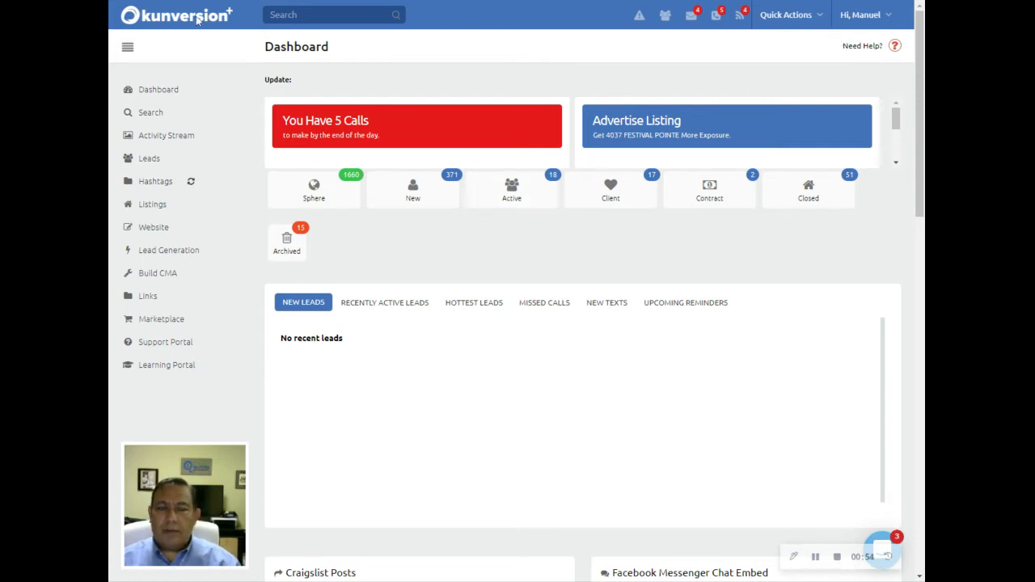
{"action": "left_click", "coordinate": [827, 18]}
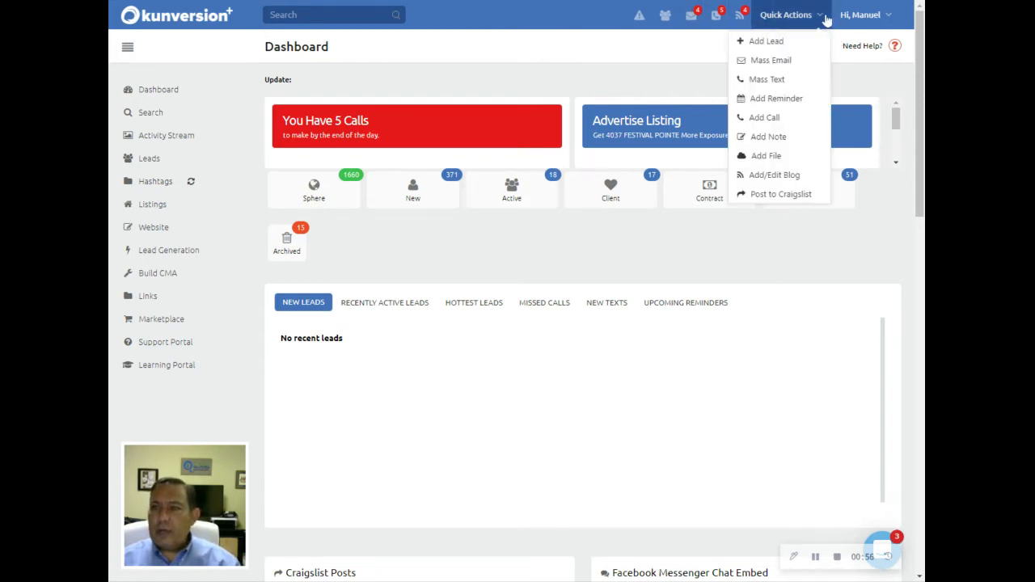
{"action": "left_click", "coordinate": [783, 180]}
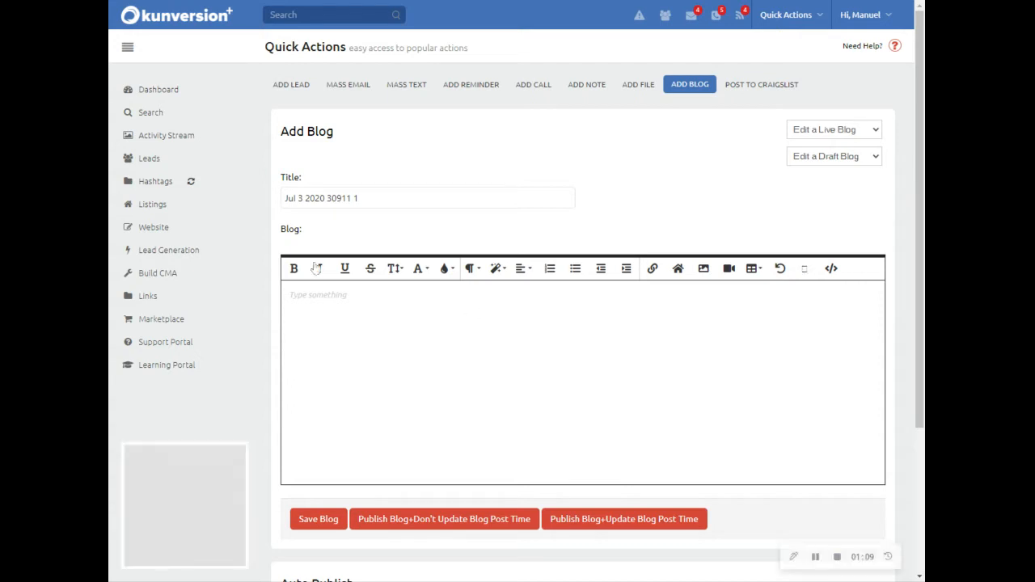
{"action": "left_click_drag", "start_coordinate": [360, 198], "coordinate": [262, 198]}
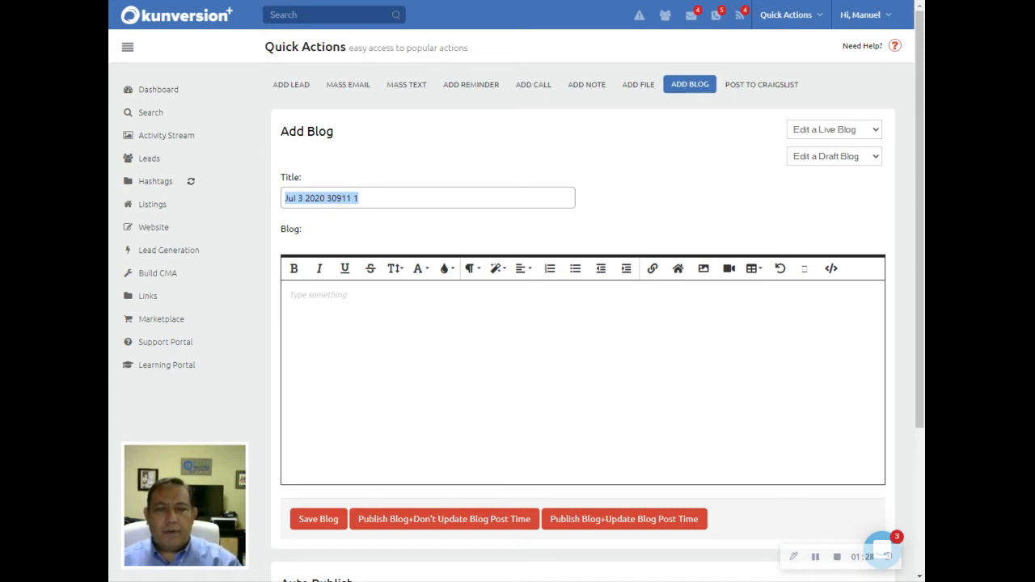
Replace the default blog title with 'New Listing In North Mulberry', fixing a typo in Mulberry.
{"action": "left_click", "coordinate": [359, 198]}
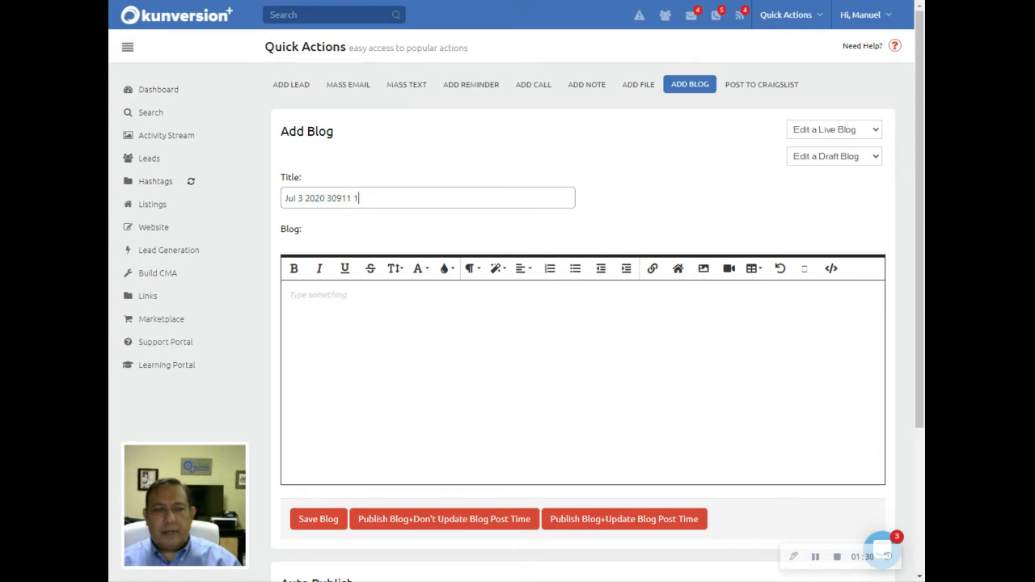
{"action": "key", "text": "BackSpace"}
{"action": "key", "text": "BackSpace"}
{"action": "key", "text": "BackSpace"}
{"action": "key", "text": "BackSpace"}
{"action": "key", "text": "BackSpace"}
{"action": "key", "text": "BackSpace"}
{"action": "key", "text": "BackSpace"}
{"action": "key", "text": "BackSpace"}
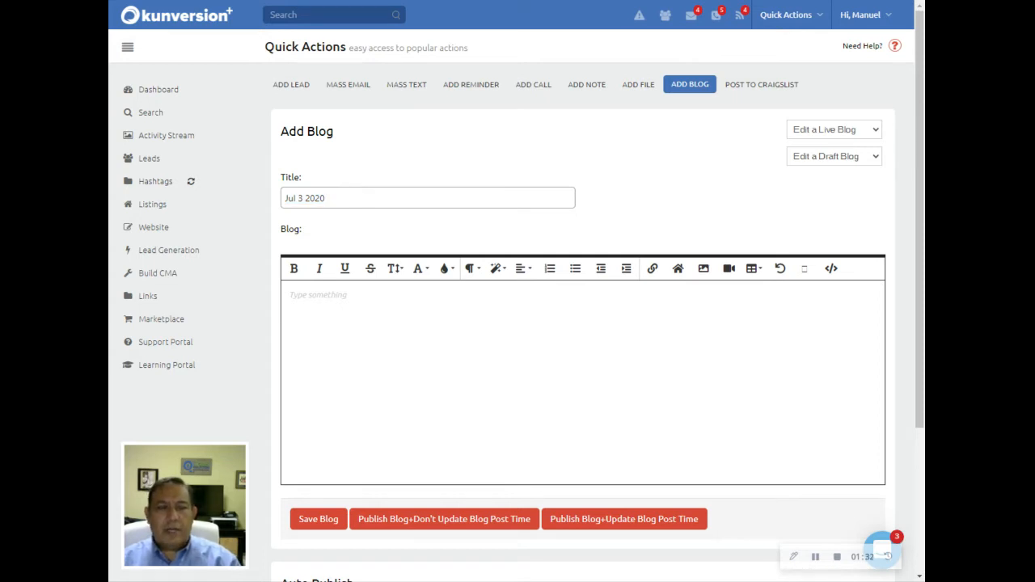
{"action": "key", "text": "BackSpace"}
{"action": "key", "text": "BackSpace"}
{"action": "key", "text": "BackSpace"}
{"action": "key", "text": "BackSpace"}
{"action": "key", "text": "BackSpace"}
{"action": "key", "text": "BackSpace"}
{"action": "key", "text": "BackSpace"}
{"action": "key", "text": "BackSpace"}
{"action": "key", "text": "BackSpace"}
{"action": "key", "text": "BackSpace"}
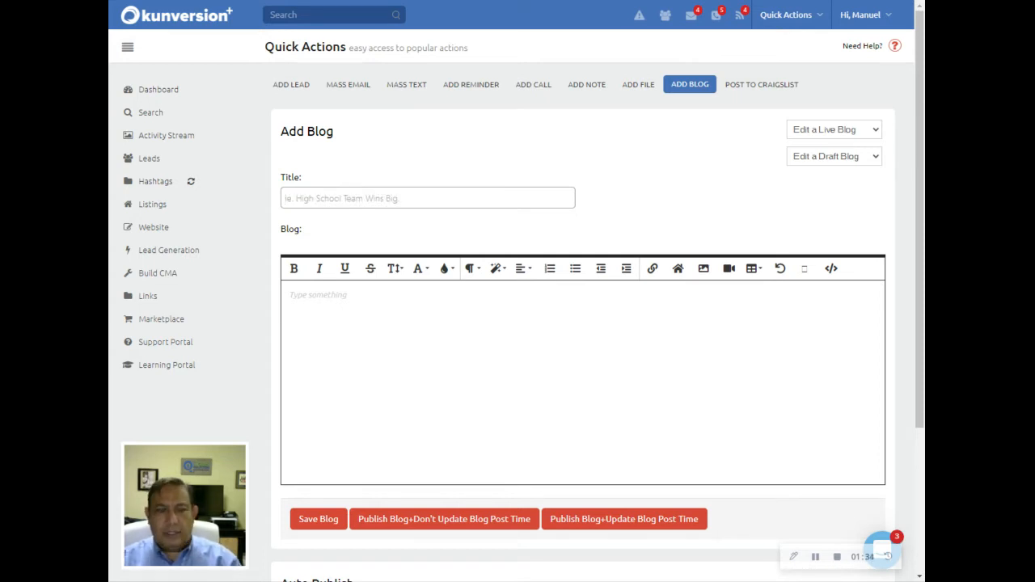
{"action": "type", "text": "New Li"}
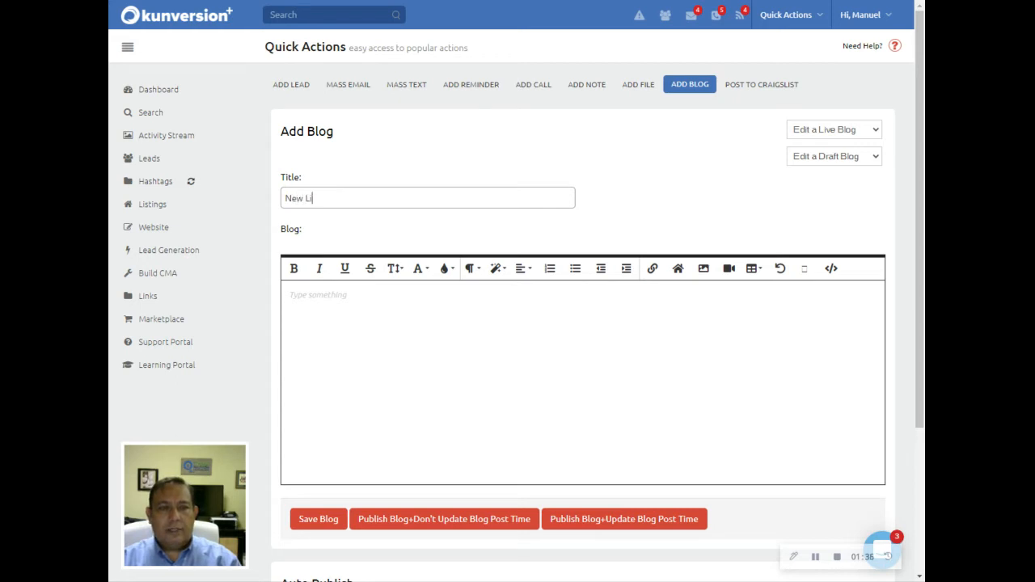
{"action": "type", "text": "sting"}
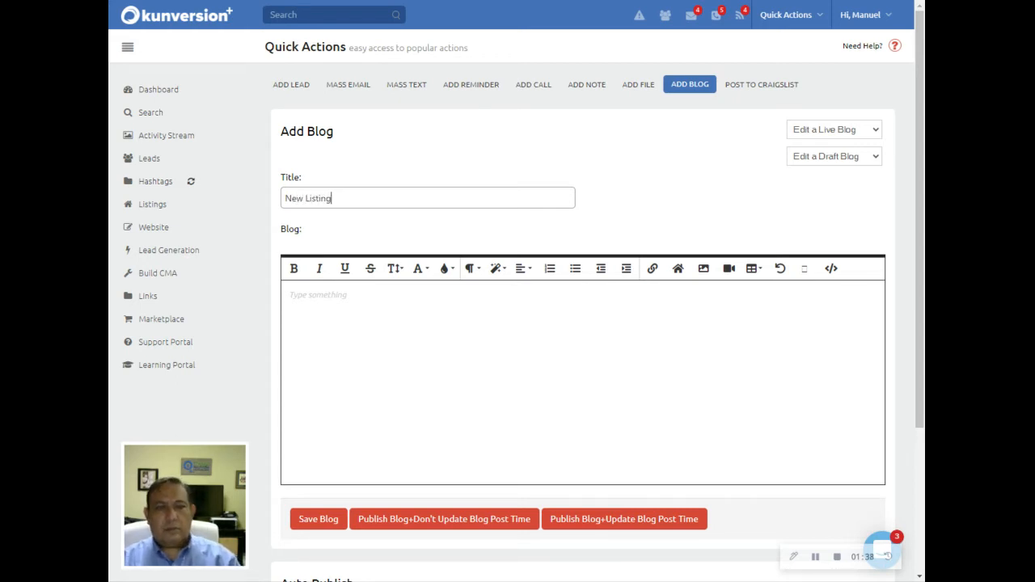
{"action": "type", "text": " In"}
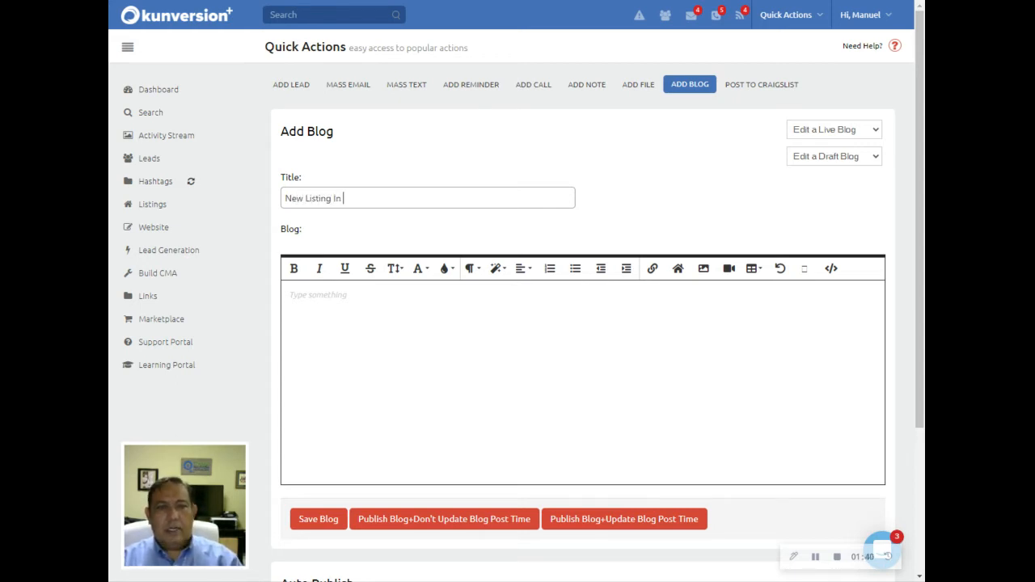
{"action": "type", "text": " North Mubl"}
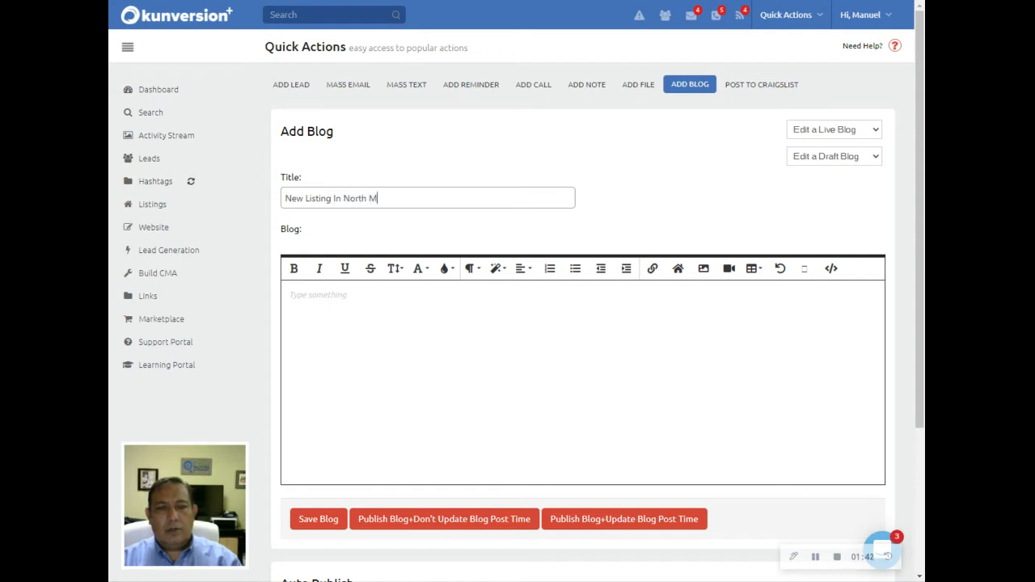
{"action": "key", "text": "BackSpace"}
{"action": "key", "text": "BackSpace"}
{"action": "type", "text": "l"}
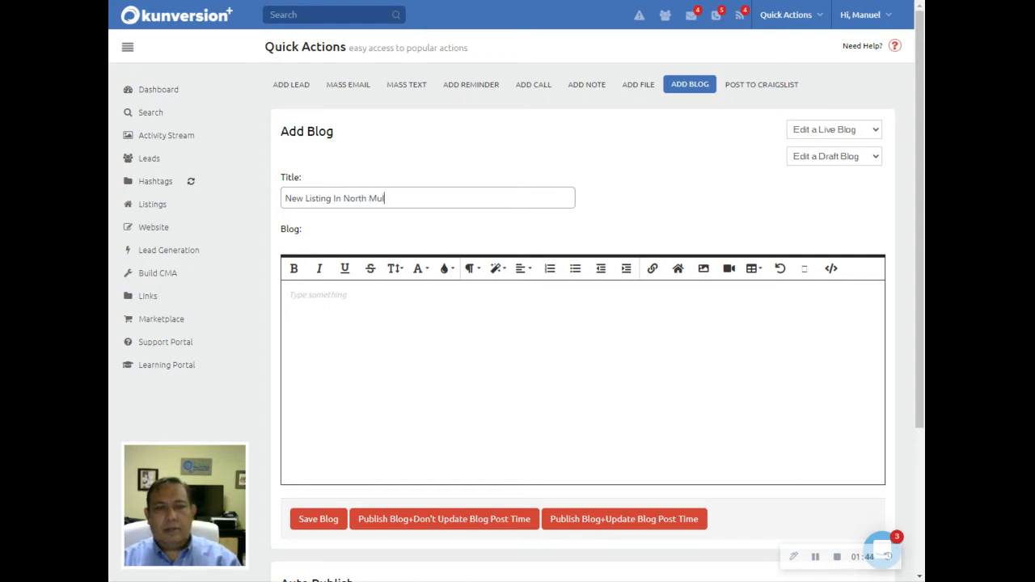
{"action": "type", "text": "berry"}
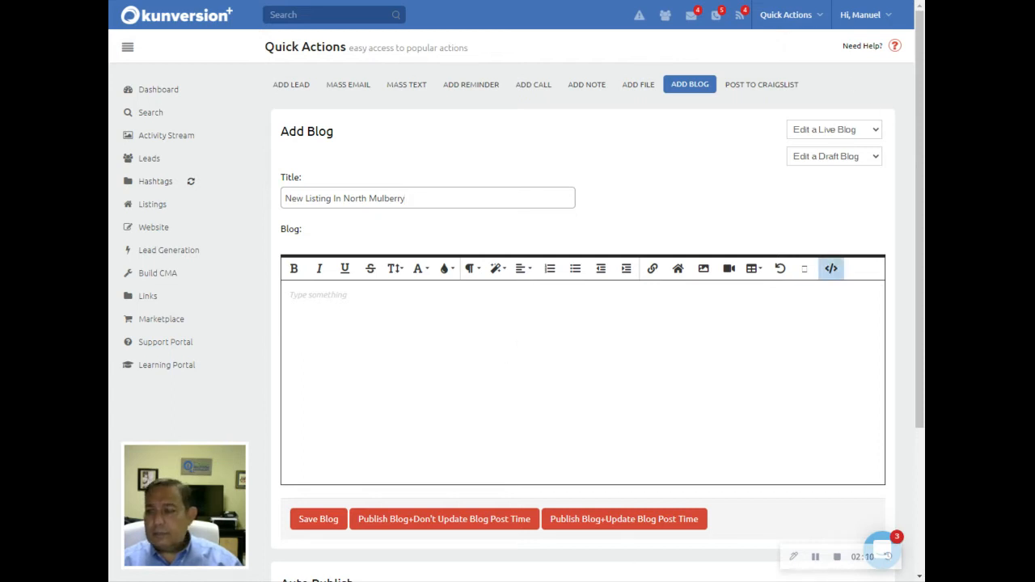
Paste the North Mulberry property description into the blog body and place the caret below it.
{"action": "left_click", "coordinate": [820, 561]}
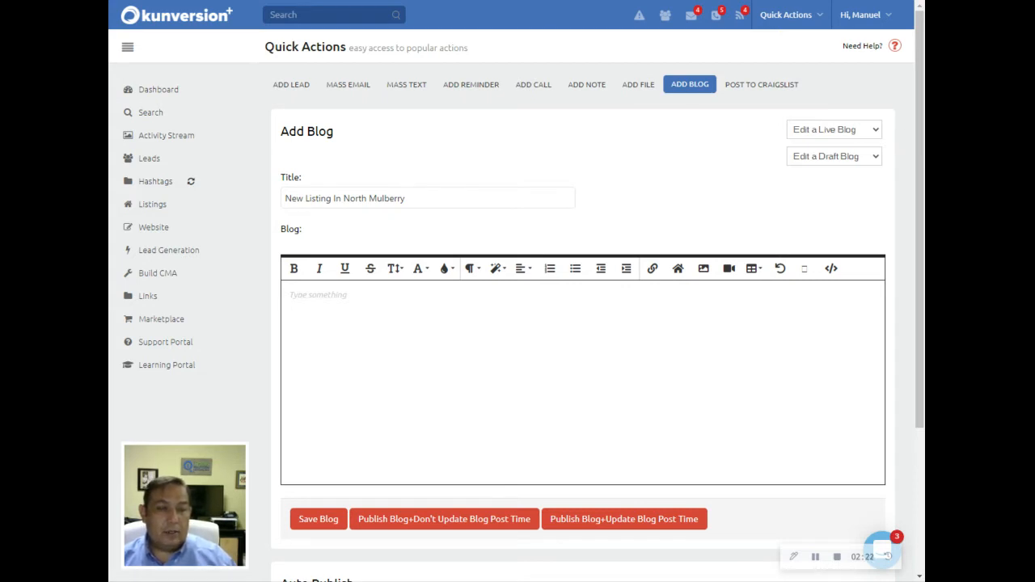
{"action": "left_click", "coordinate": [324, 298]}
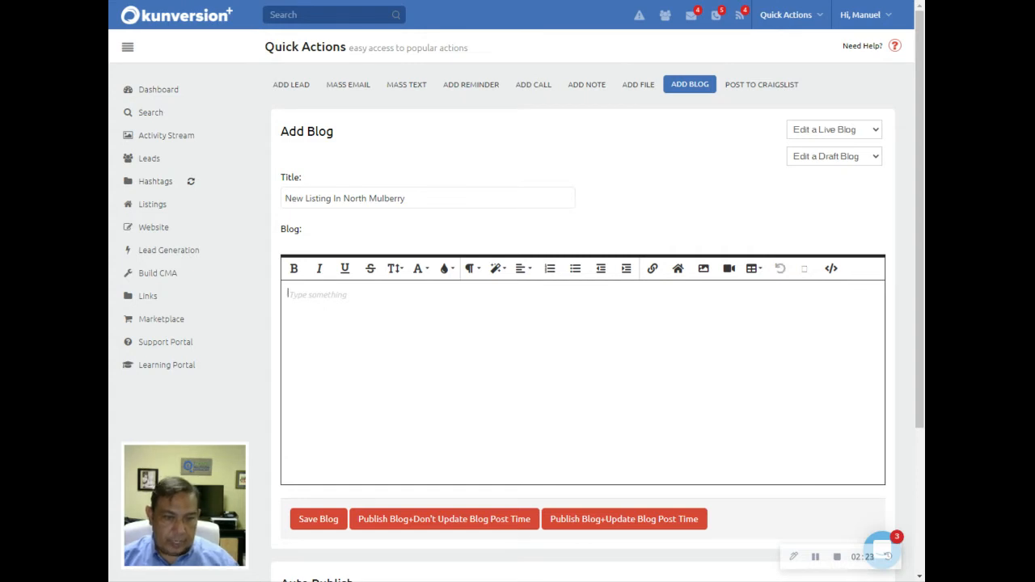
{"action": "type", "text": "Looking for a perfect home with an affordable price and a great location? This is it! This lovely home has been carefully maintained and is ready for its next chapter. This cozy home offers a great layout, featuring three spacious bedrooms, two bathrooms, inside laundry, ample kitchen with a great living room, sitting on a corner lot in a quiet cul-de-sac. The kitchen features solid wood cabinets, lots of counter space, large breakfast bar with a stone veneer finish, large pantry, sliding doors out to the backyard/patio. In the main hall you will find your closet laundry area conveniently just off the kitchen area, and did I mention that this comes with a clothes washer and dryer included! In this hall you will also find a large gun safe which stays with the property. The spacious main bedroom will delight you and the well appointed main bathroom. The guest bedrooms come with plenty of closet space and natural light. The two car garage has a garage door opener, finished flooring, workbench and access to the attic. To top it off this home qualifies for 100% financing through a USDA or a VA loan. The location in North Mulberry right off Shepherd Road makes it a quick trip to Lakeland, Plant City and I-4. Call us today for your private showing."}
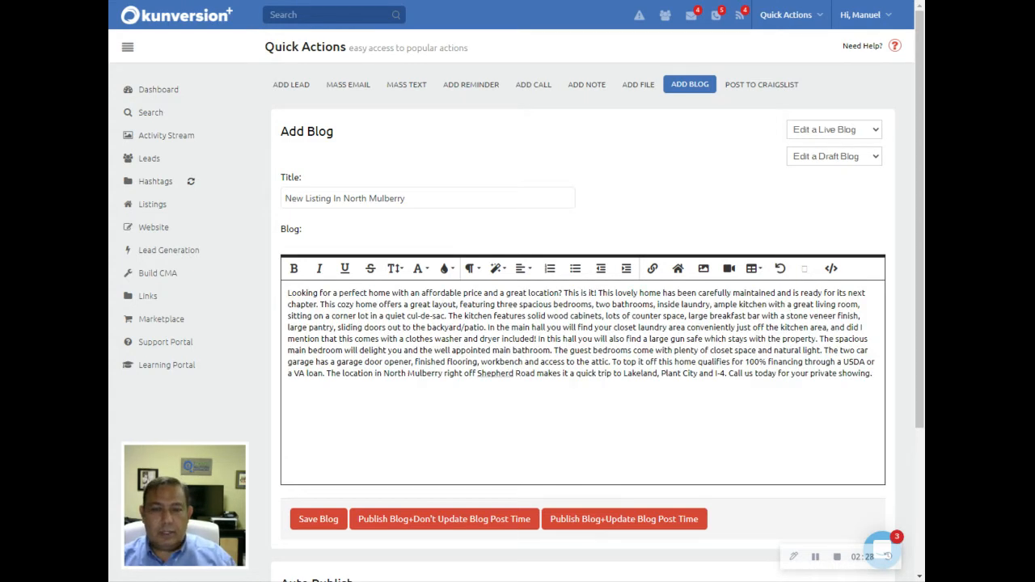
{"action": "left_click", "coordinate": [288, 293]}
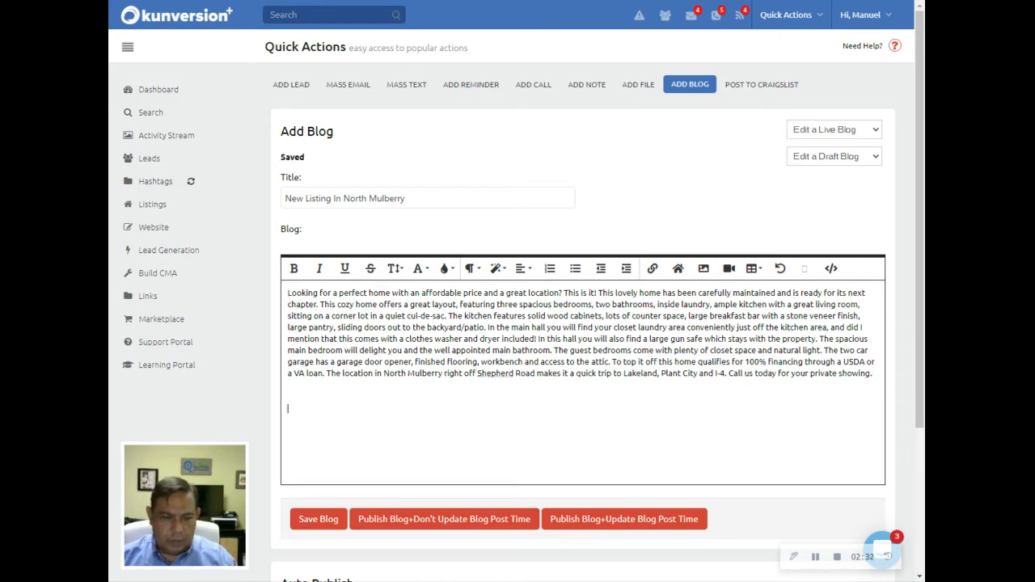
{"action": "key", "text": "BackSpace"}
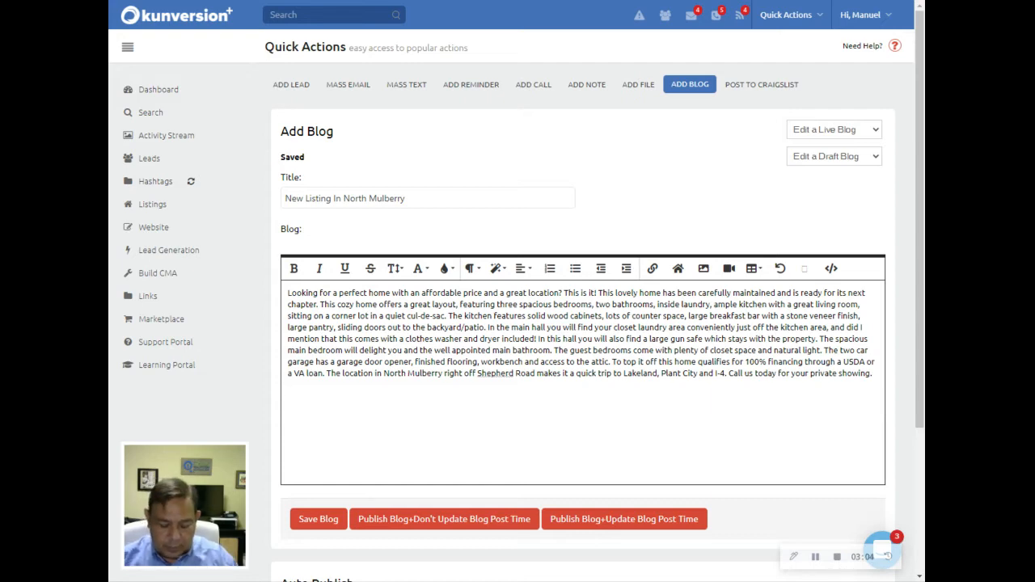
{"action": "type", "text": "Vis"}
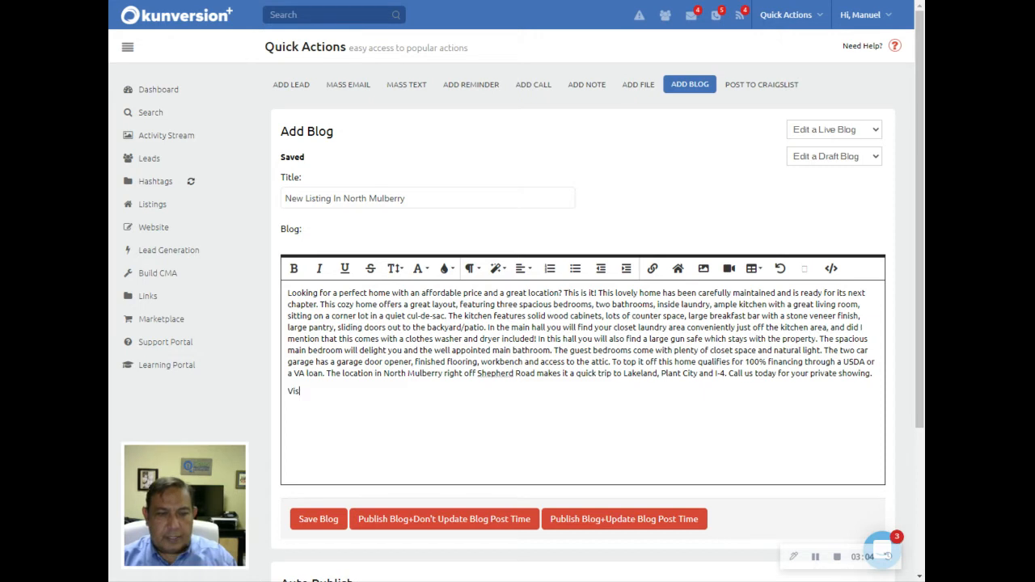
{"action": "type", "text": "it"}
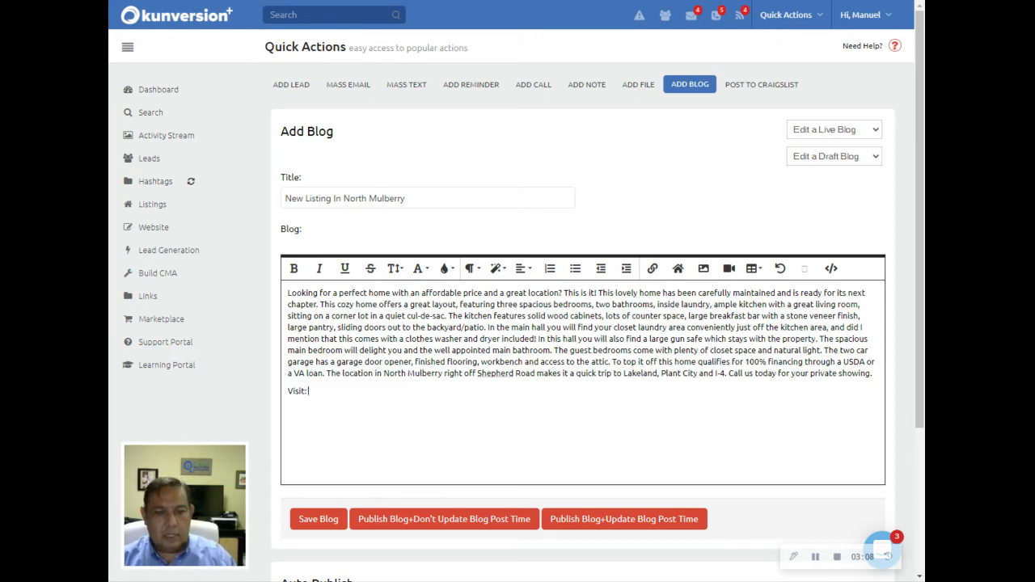
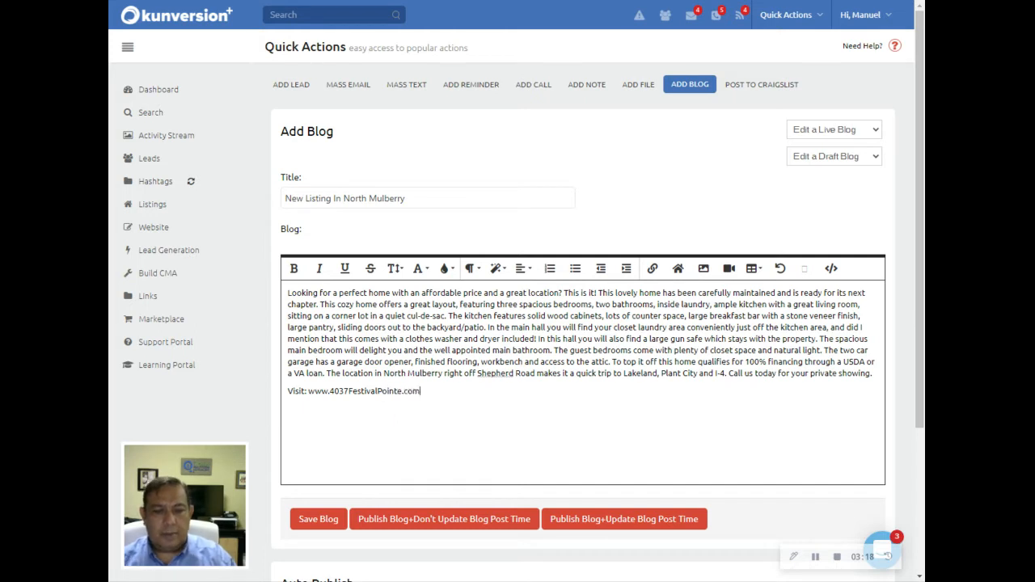
{"action": "key", "text": "shift+Left"}
{"action": "key", "text": "shift+Left"}
{"action": "key", "text": "shift+Left"}
{"action": "key", "text": "shift+Left"}
{"action": "key", "text": "shift+Left"}
{"action": "key", "text": "shift+Left"}
{"action": "key", "text": "shift+Left"}
{"action": "key", "text": "shift+Left"}
{"action": "key", "text": "shift+Left"}
{"action": "key", "text": "shift+Left"}
{"action": "key", "text": "shift+Left"}
{"action": "key", "text": "shift+Left"}
{"action": "key", "text": "shift+Left"}
{"action": "key", "text": "shift+Left"}
{"action": "key", "text": "shift+Left"}
{"action": "key", "text": "shift+Left"}
{"action": "key", "text": "shift+Left"}
{"action": "key", "text": "shift+Left"}
{"action": "key", "text": "shift+Left"}
{"action": "key", "text": "shift+Left"}
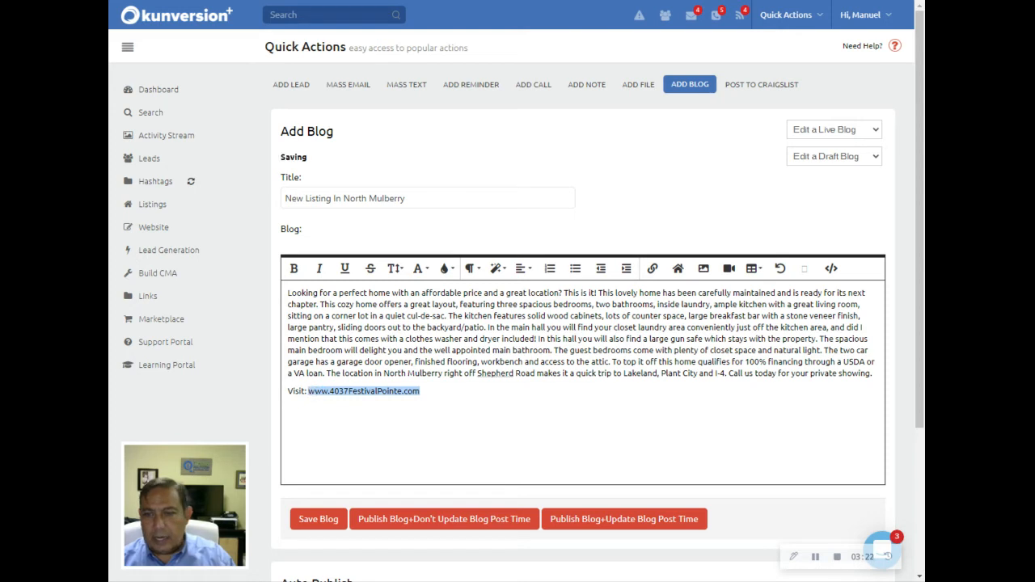
{"action": "left_click", "coordinate": [653, 272]}
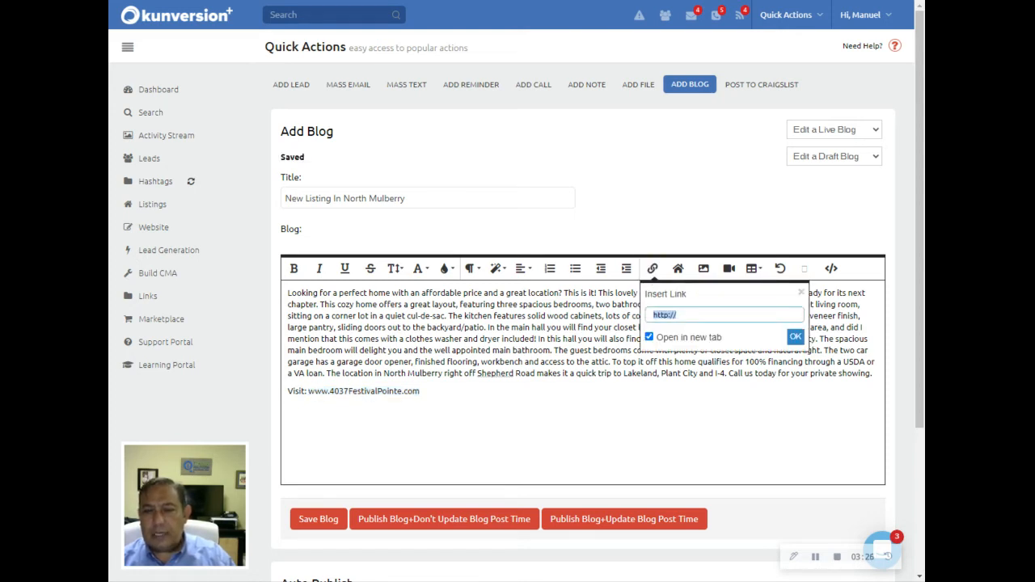
{"action": "left_click", "coordinate": [707, 315]}
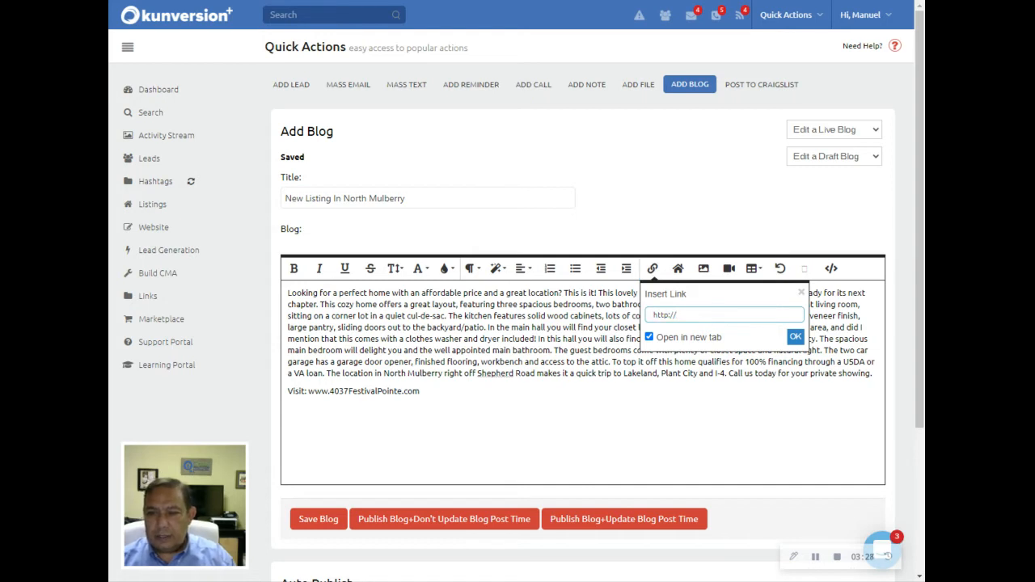
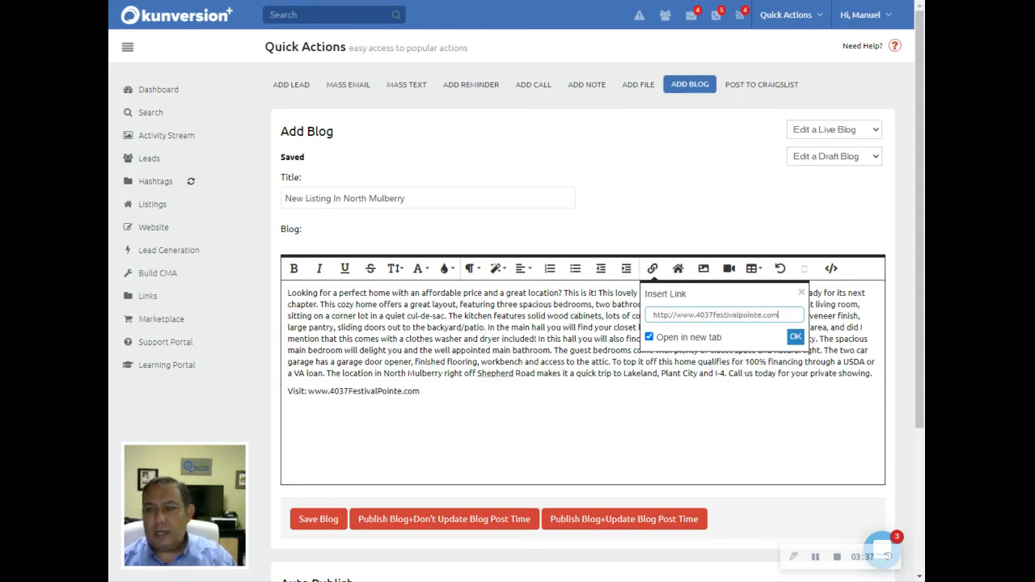
{"action": "left_click", "coordinate": [796, 339]}
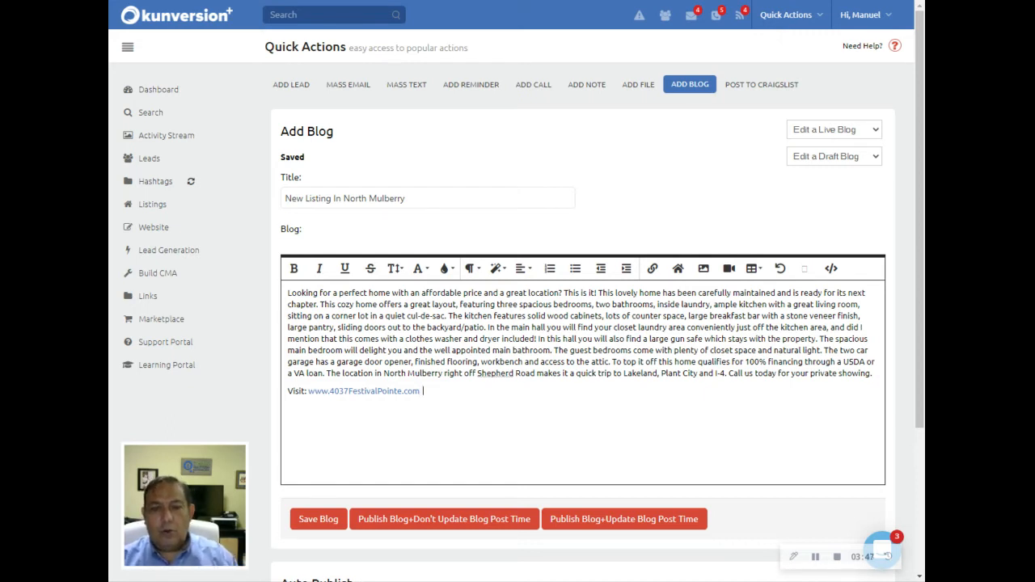
{"action": "type", "text": "Or call me"}
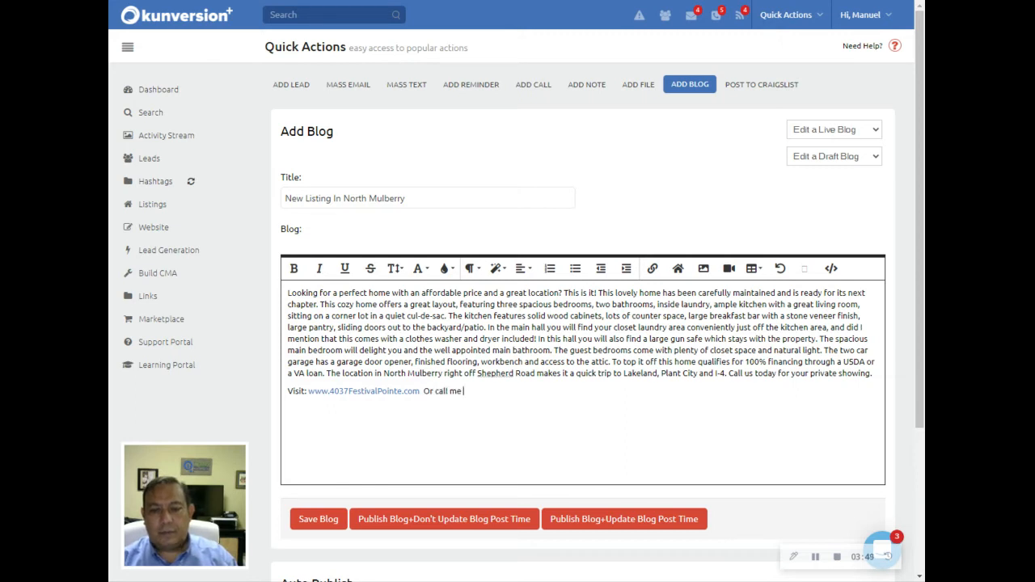
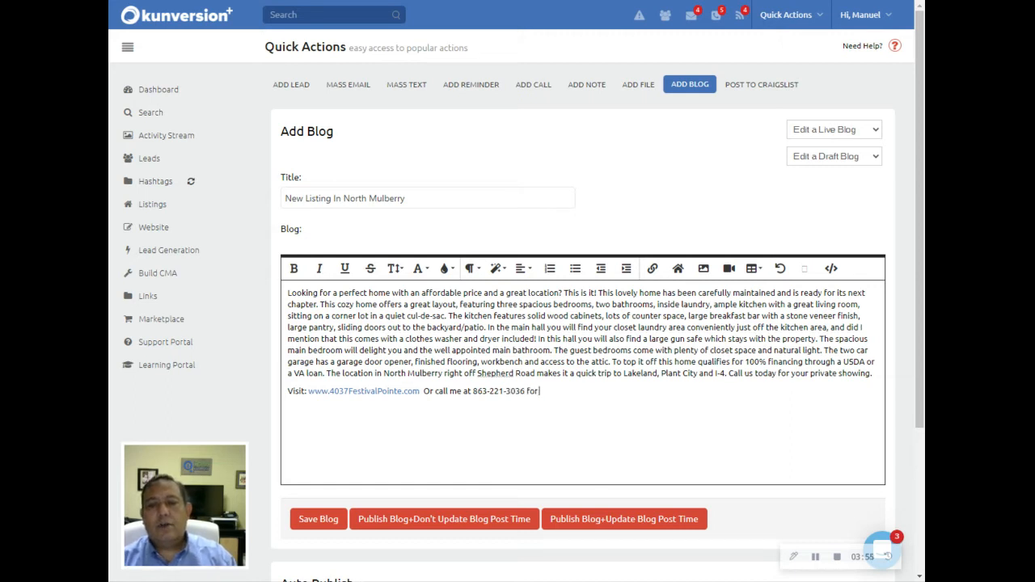
{"action": "type", "text": " your priv"}
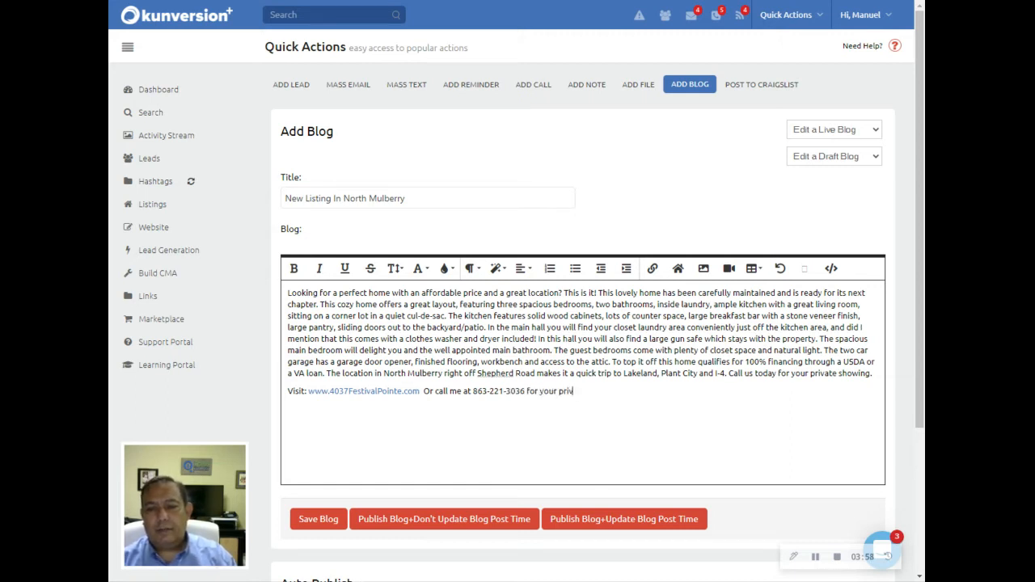
{"action": "type", "text": "ate suowing"}
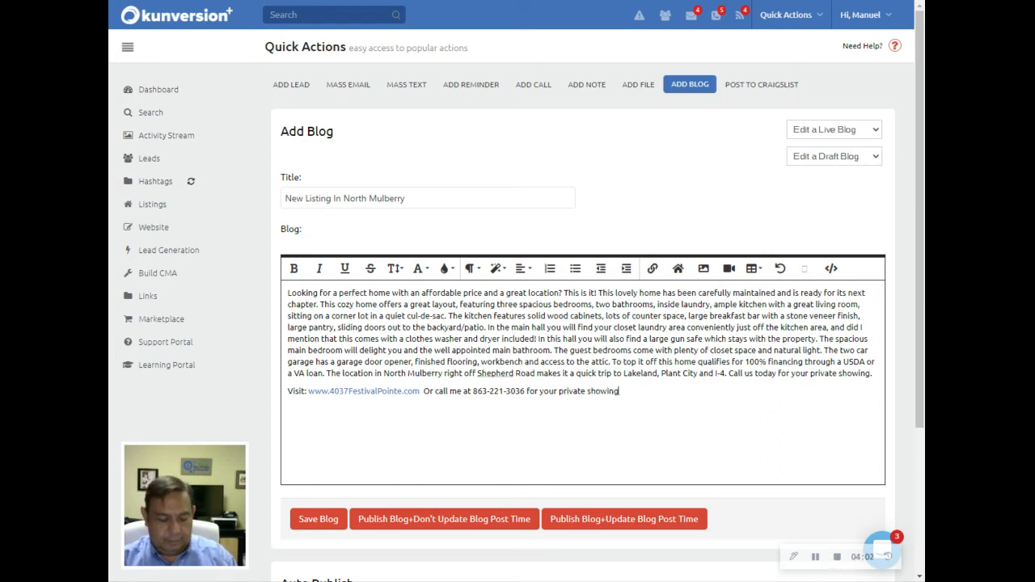
{"action": "type", "text": "!"}
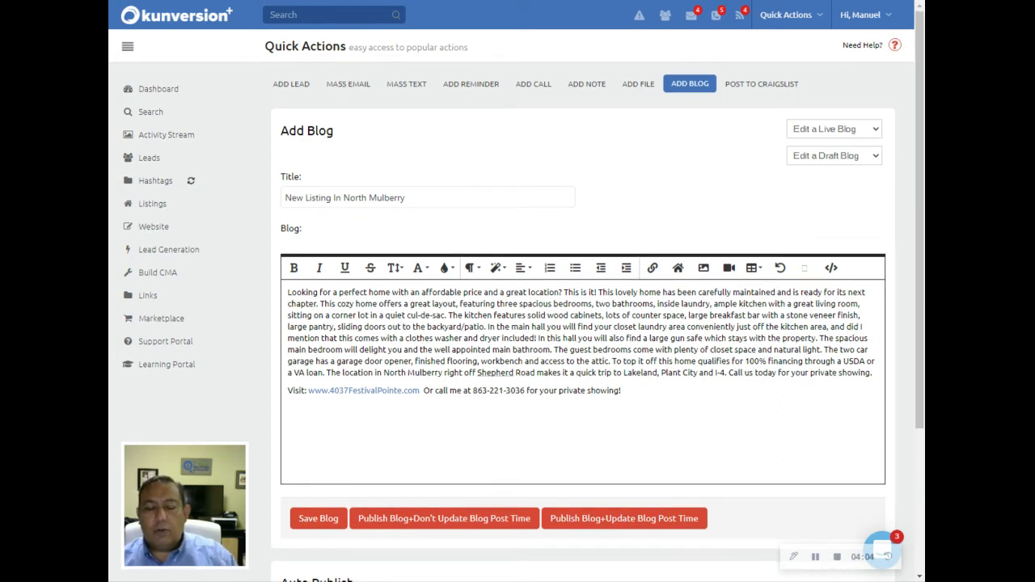
Add two blank lines above the description and begin inserting an image at the blog top.
{"action": "scroll", "coordinate": [267, 202], "scroll_direction": "down", "scroll_amount": 3}
{"action": "scroll", "coordinate": [267, 202], "scroll_direction": "up", "scroll_amount": 2}
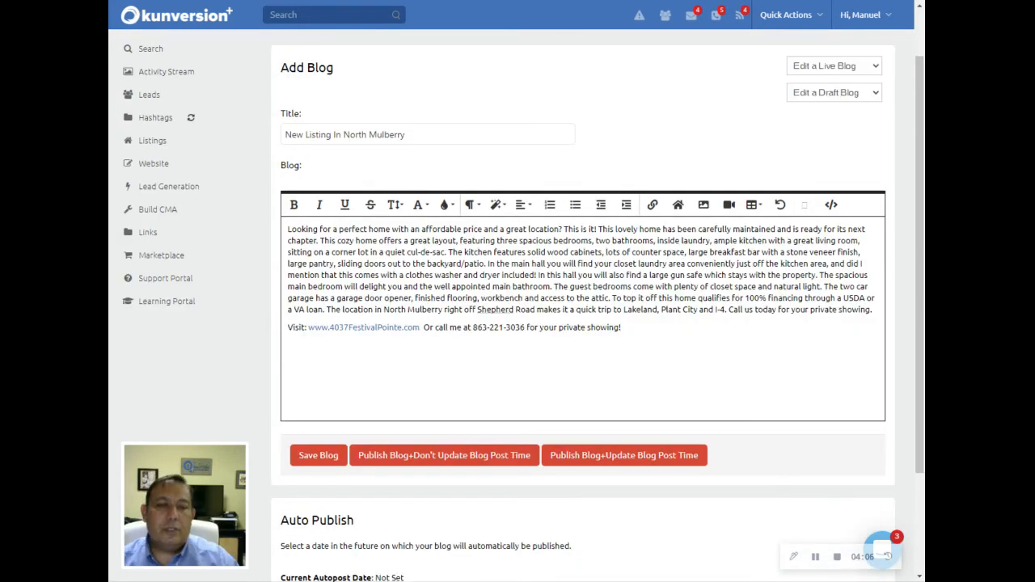
{"action": "left_click", "coordinate": [289, 229]}
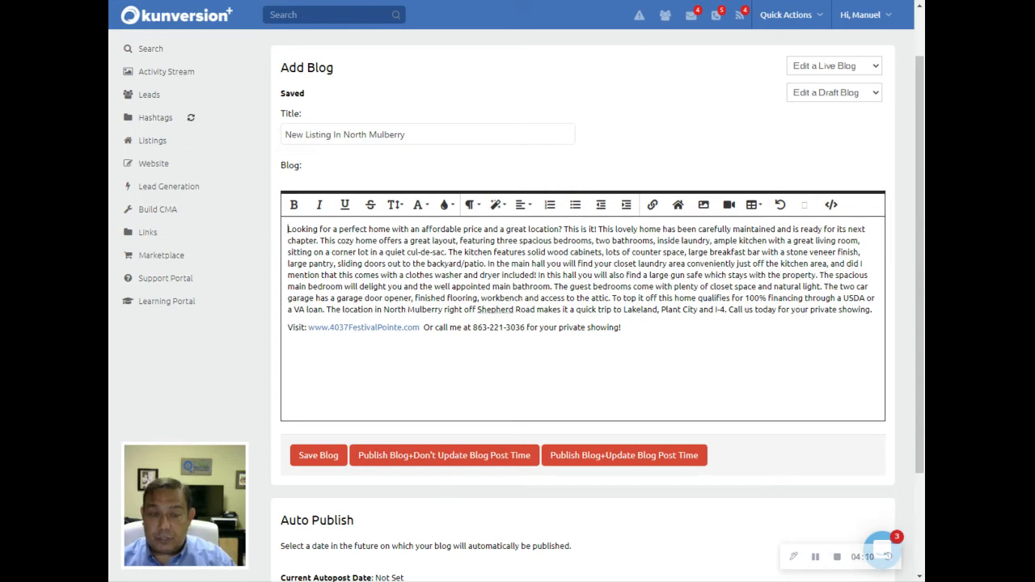
{"action": "key", "text": "Return"}
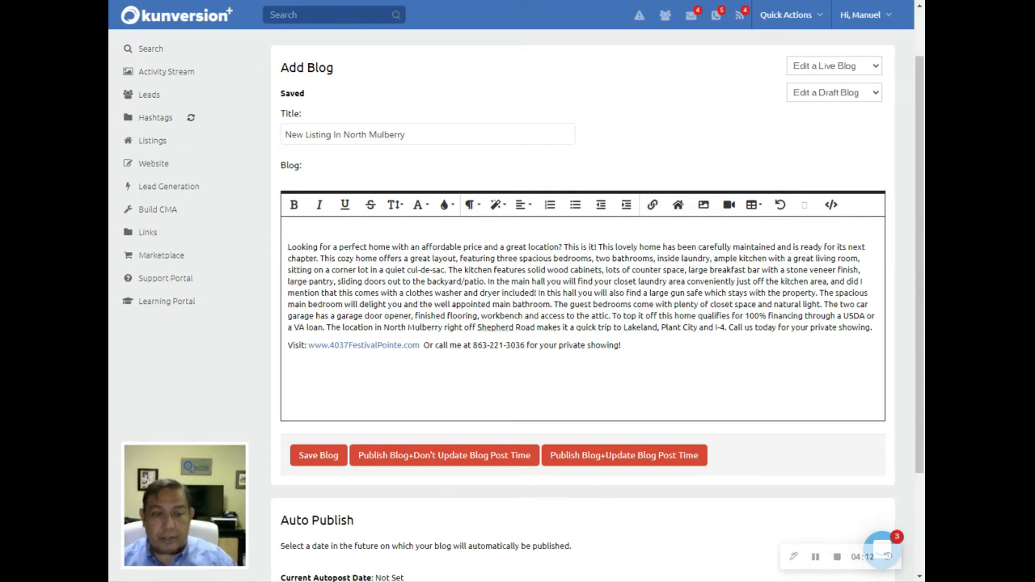
{"action": "key", "text": "Return"}
{"action": "key", "text": "Return"}
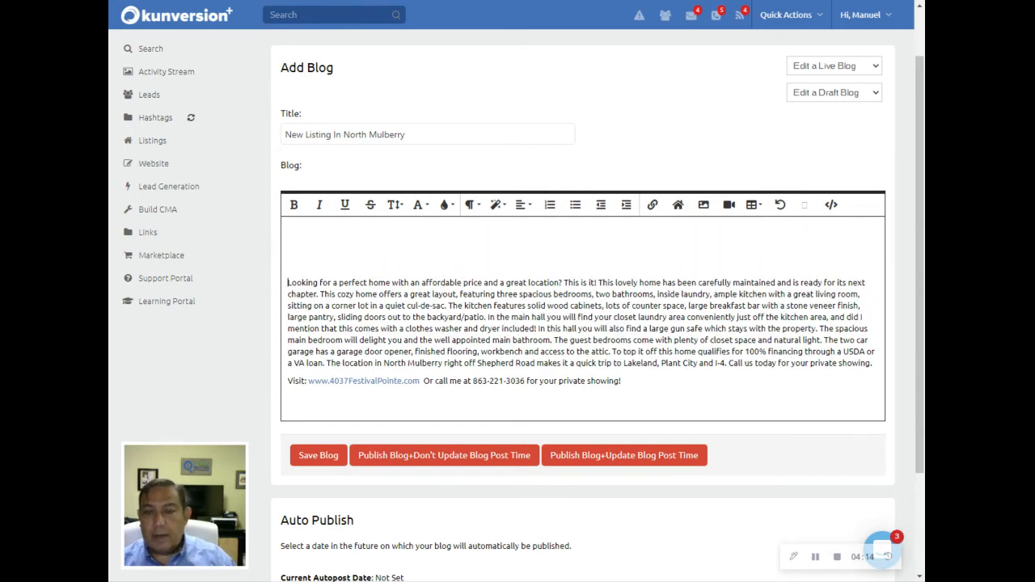
{"action": "left_click", "coordinate": [381, 235]}
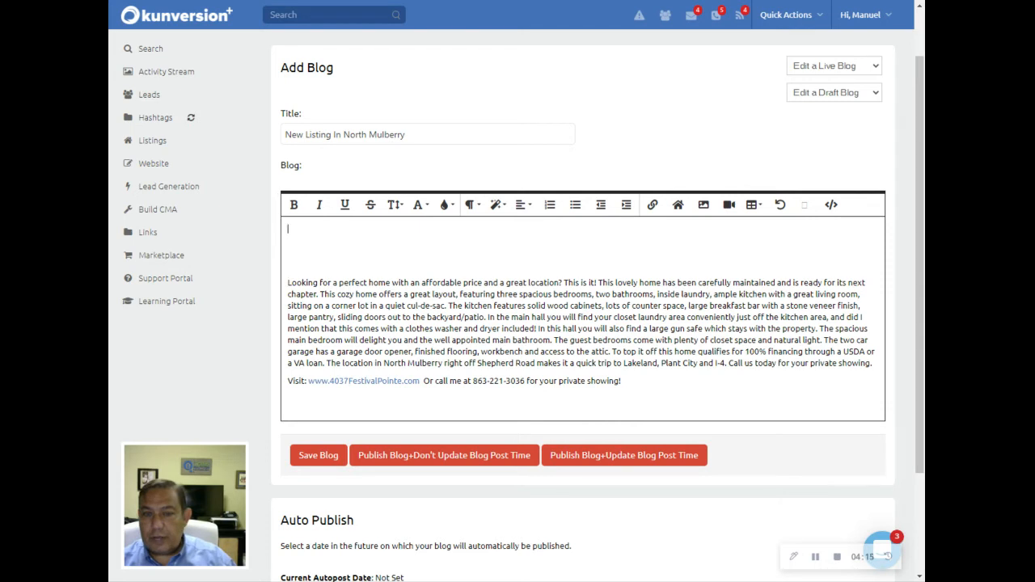
{"action": "left_click", "coordinate": [703, 206]}
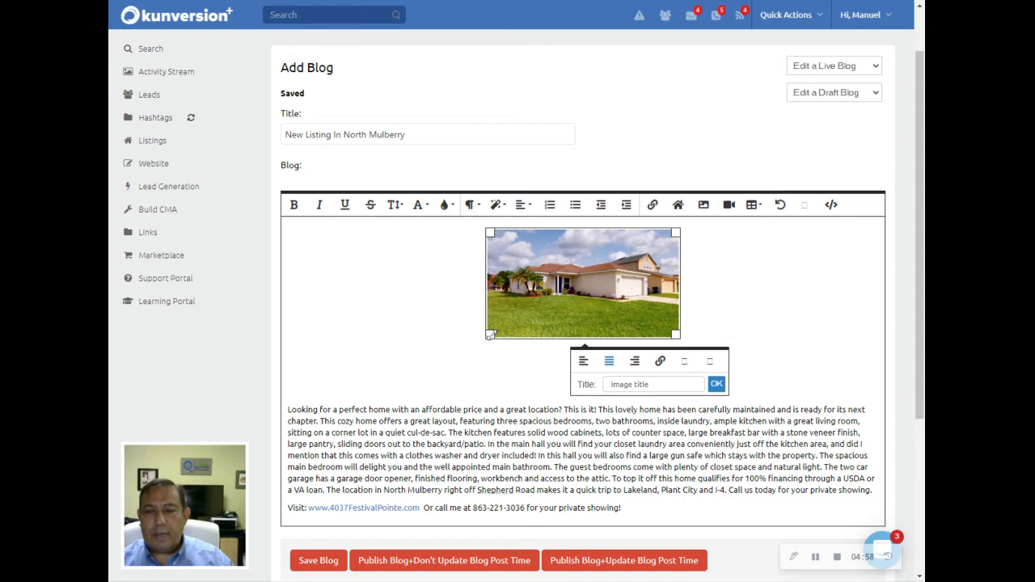
Stretch the exterior house photo to full width and start a second image below it.
{"action": "left_click_drag", "start_coordinate": [493, 334], "coordinate": [405, 359]}
{"action": "left_click_drag", "start_coordinate": [439, 392], "coordinate": [298, 550]}
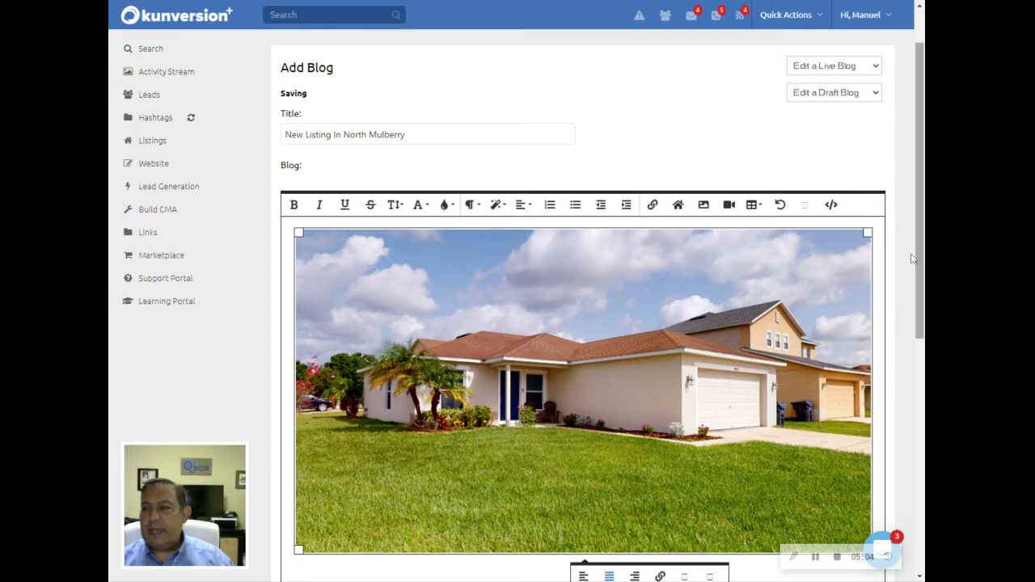
{"action": "scroll", "coordinate": [557, 338], "scroll_direction": "down", "scroll_amount": 3}
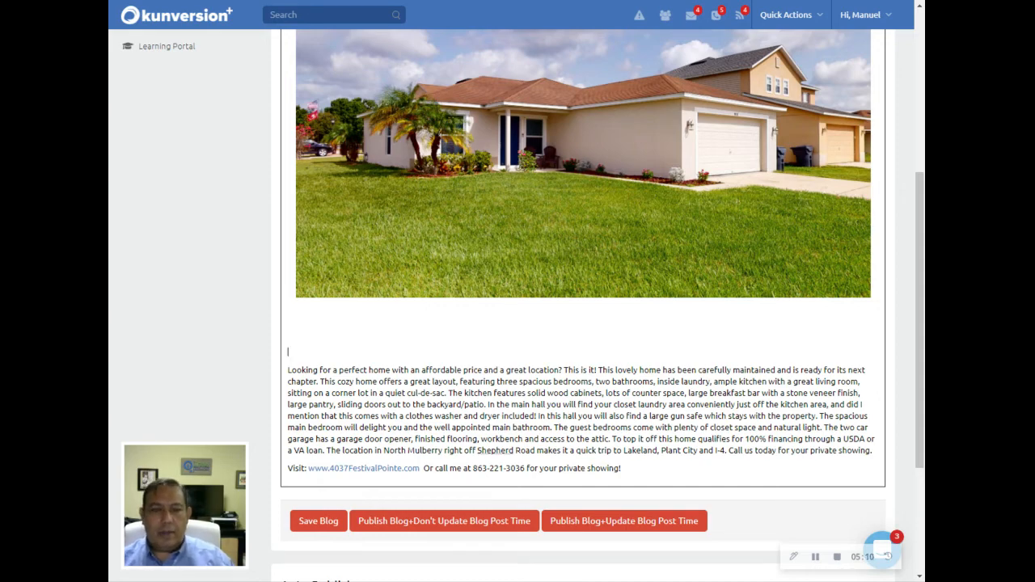
{"action": "left_click", "coordinate": [288, 316]}
{"action": "scroll", "coordinate": [427, 271], "scroll_direction": "up", "scroll_amount": 3}
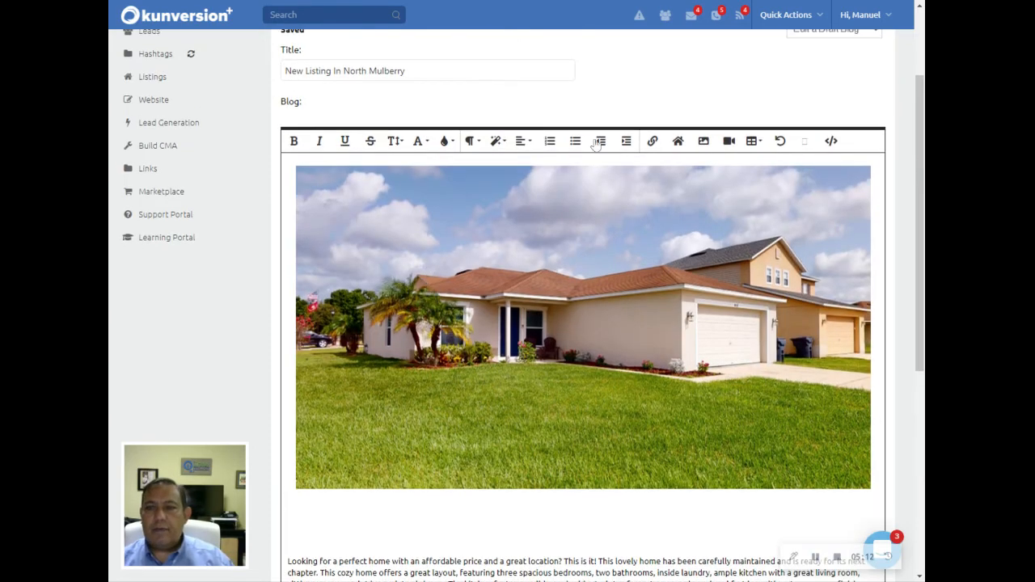
{"action": "left_click", "coordinate": [704, 142]}
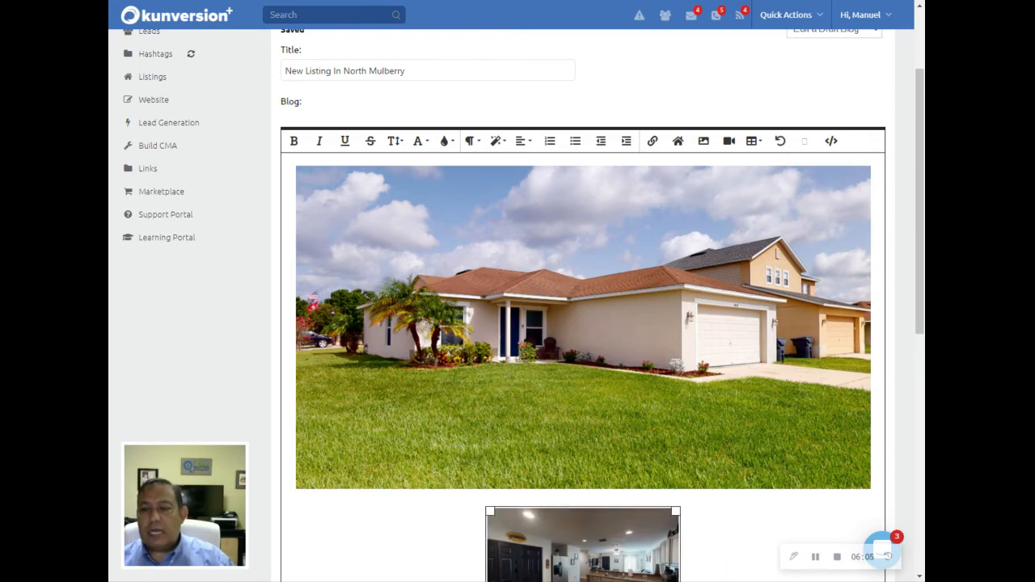
Enlarge the kitchen photo to the full editor width, matching the exterior shot above.
{"action": "scroll", "coordinate": [558, 316], "scroll_direction": "down", "scroll_amount": 3}
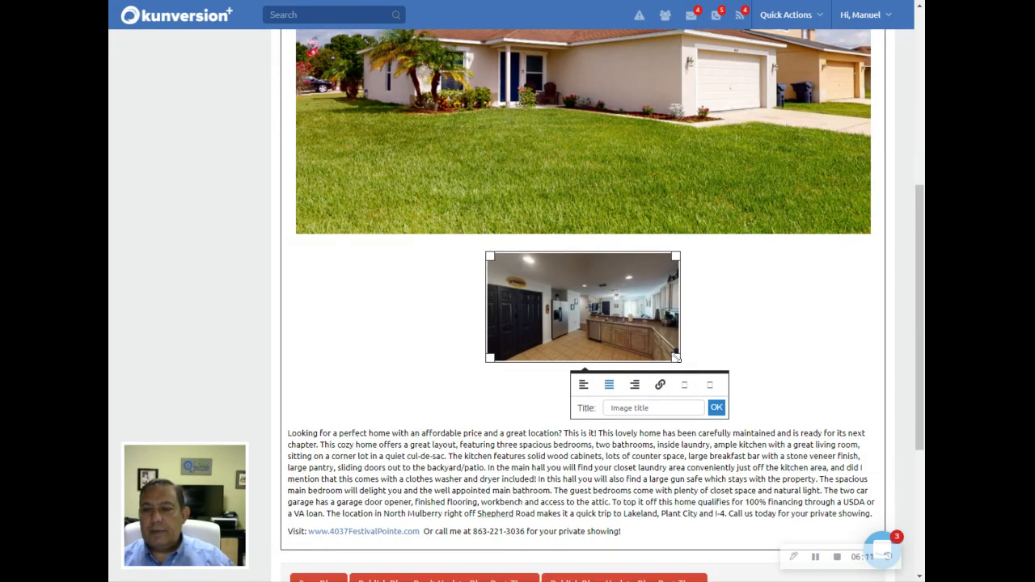
{"action": "left_click_drag", "start_coordinate": [676, 356], "coordinate": [919, 578]}
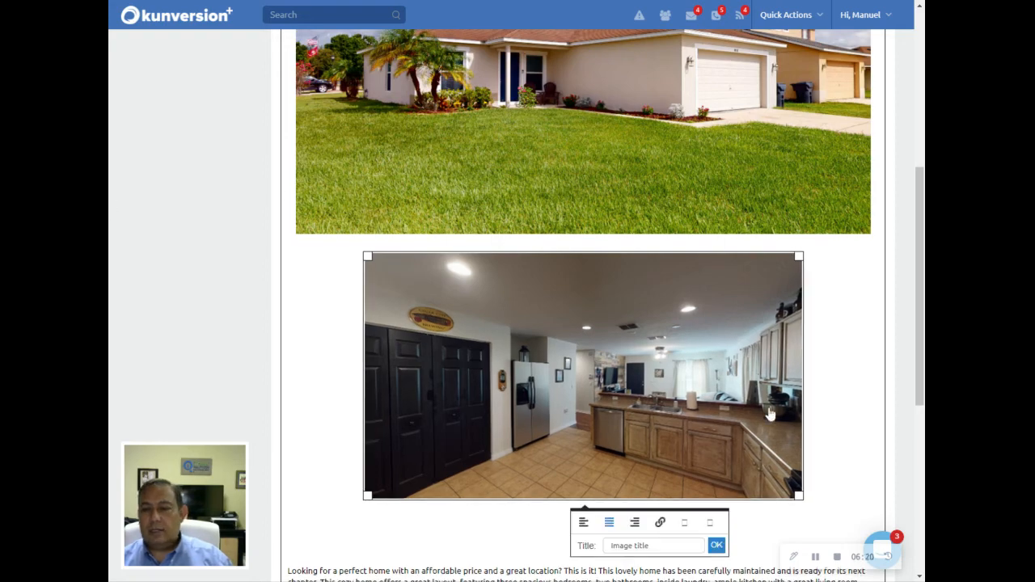
{"action": "scroll", "coordinate": [769, 419], "scroll_direction": "down", "scroll_amount": 2}
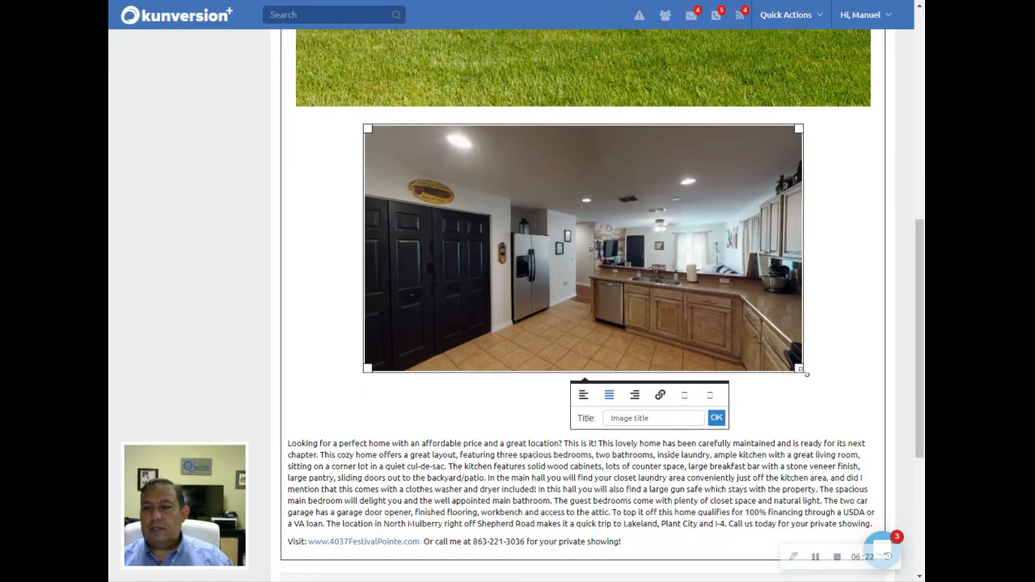
{"action": "left_click_drag", "start_coordinate": [806, 374], "coordinate": [822, 393]}
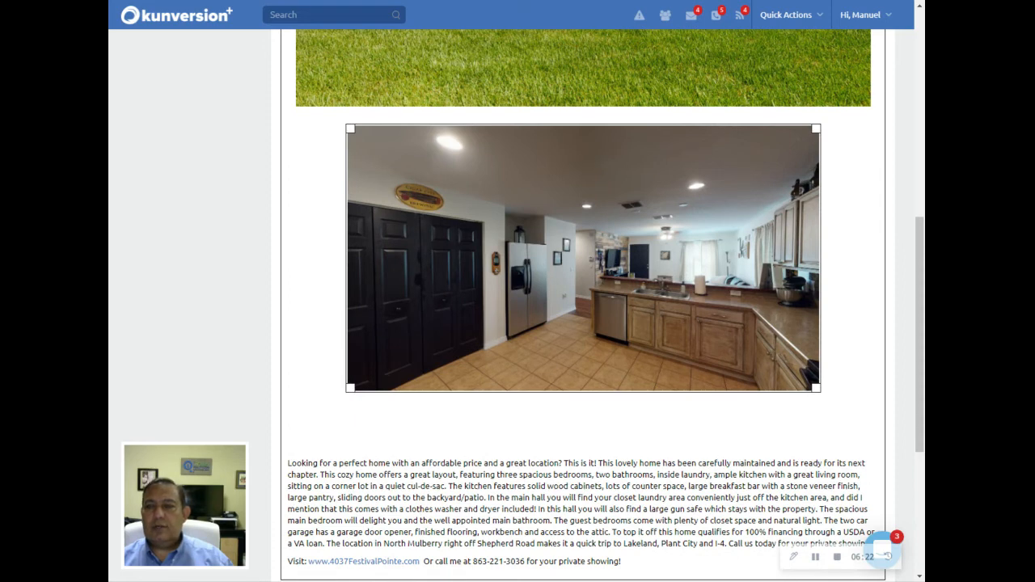
{"action": "left_click_drag", "start_coordinate": [349, 128], "coordinate": [297, 124]}
{"action": "left_click", "coordinate": [613, 223]}
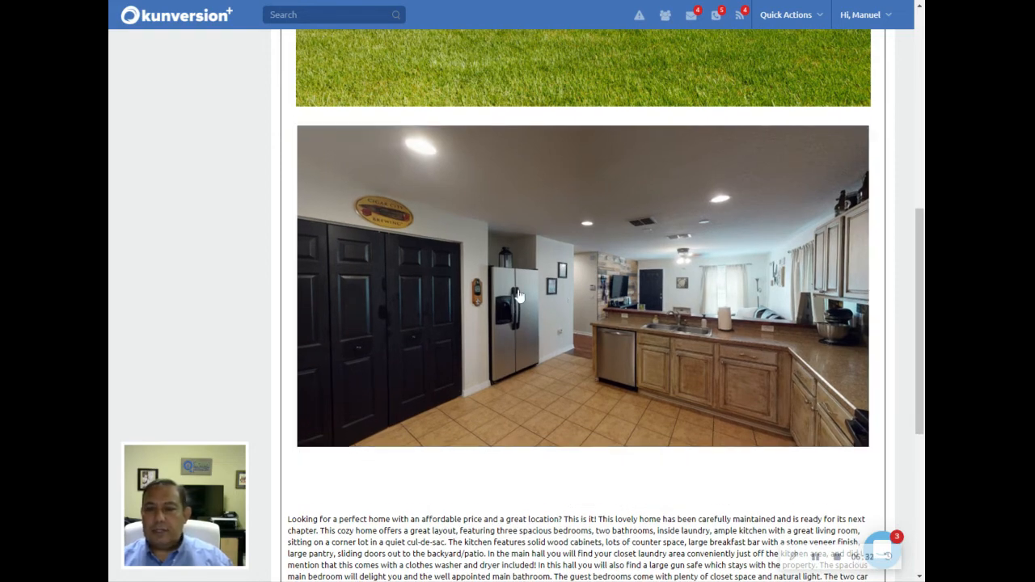
{"action": "scroll", "coordinate": [520, 296], "scroll_direction": "down", "scroll_amount": 3}
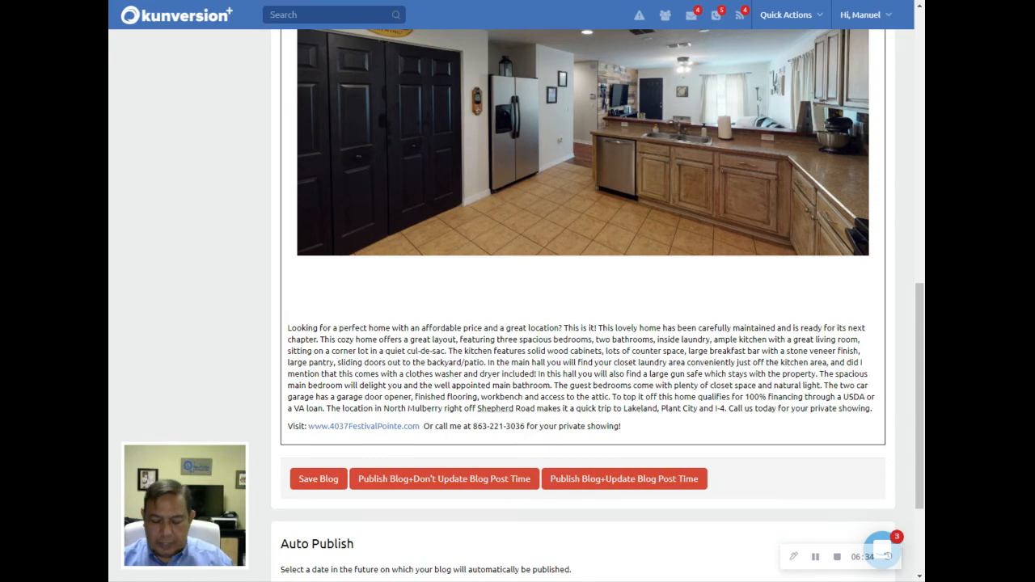
Remove the empty lines between the kitchen photo and the description.
{"action": "key", "text": "BackSpace"}
{"action": "key", "text": "BackSpace"}
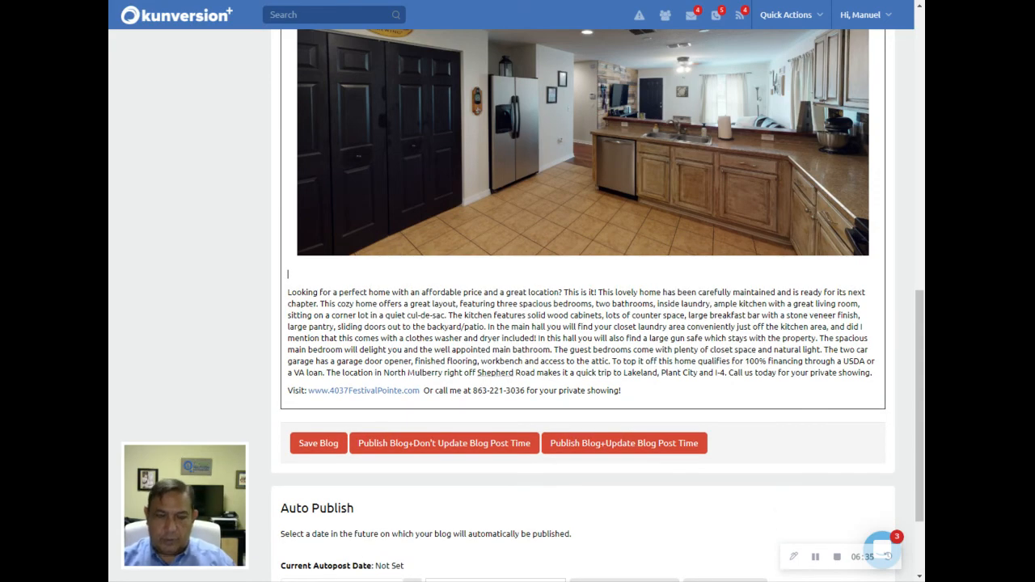
{"action": "key", "text": "BackSpace"}
{"action": "scroll", "coordinate": [419, 304], "scroll_direction": "up", "scroll_amount": 1}
{"action": "scroll", "coordinate": [595, 254], "scroll_direction": "up", "scroll_amount": 5}
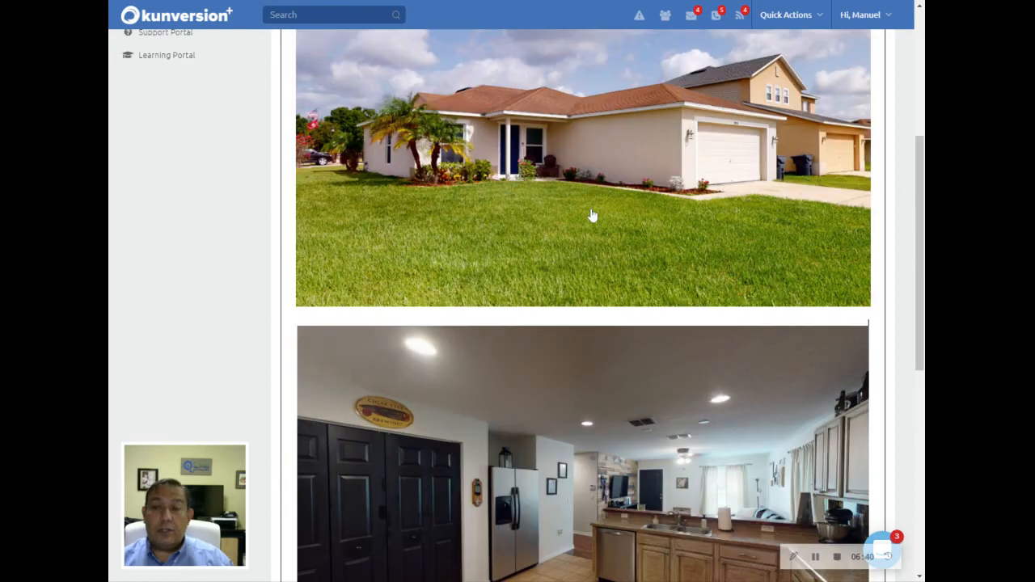
{"action": "scroll", "coordinate": [591, 216], "scroll_direction": "up", "scroll_amount": 2}
Try linking the house photo to the pasted listing address, then cancel that link.
{"action": "left_click", "coordinate": [591, 238]}
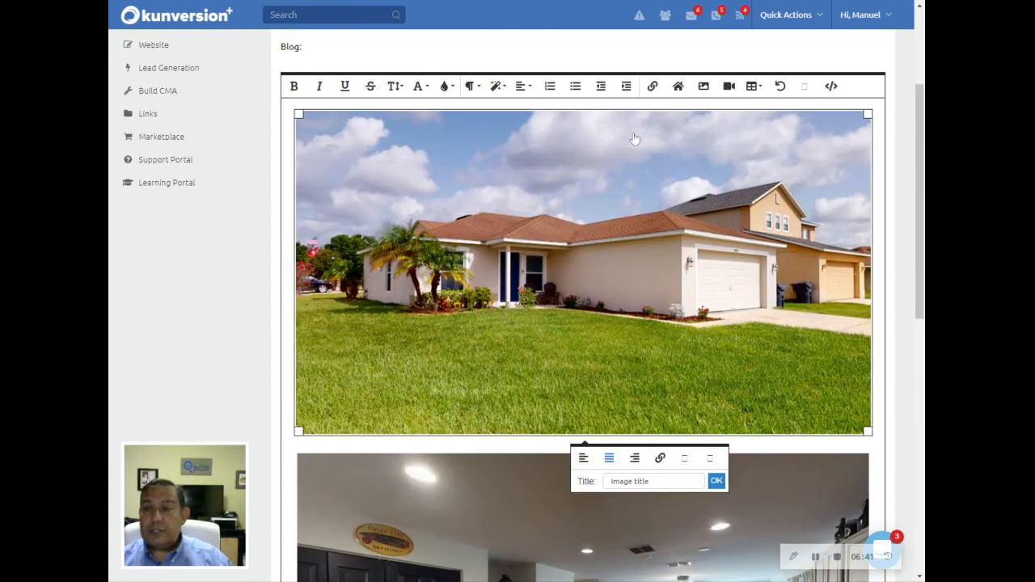
{"action": "left_click", "coordinate": [654, 86]}
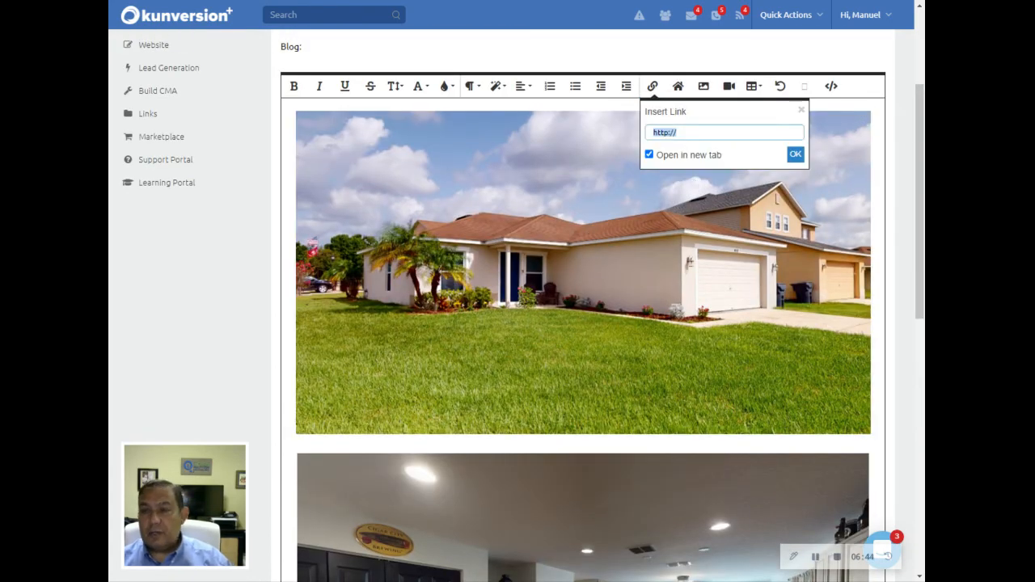
{"action": "left_click", "coordinate": [693, 138]}
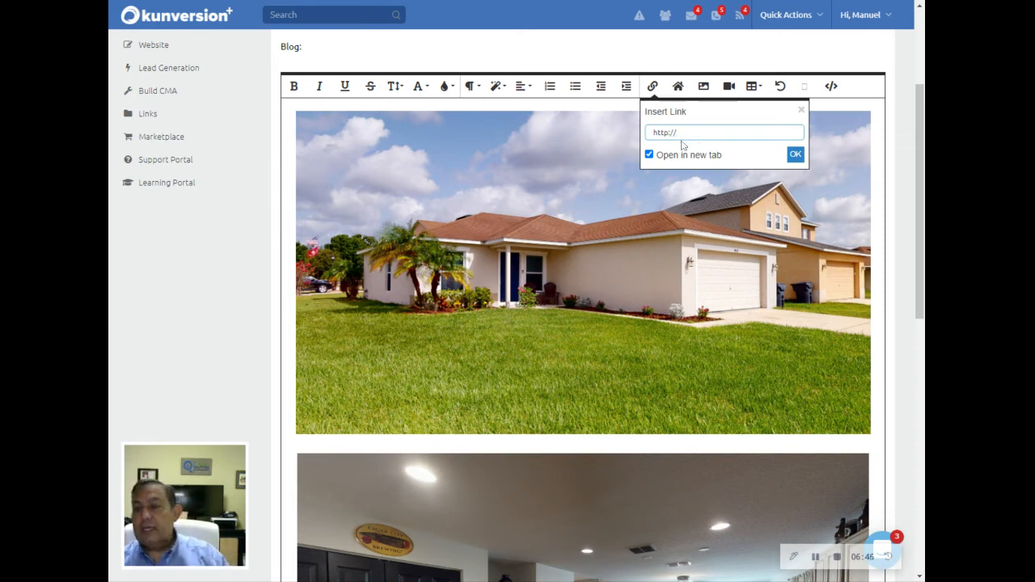
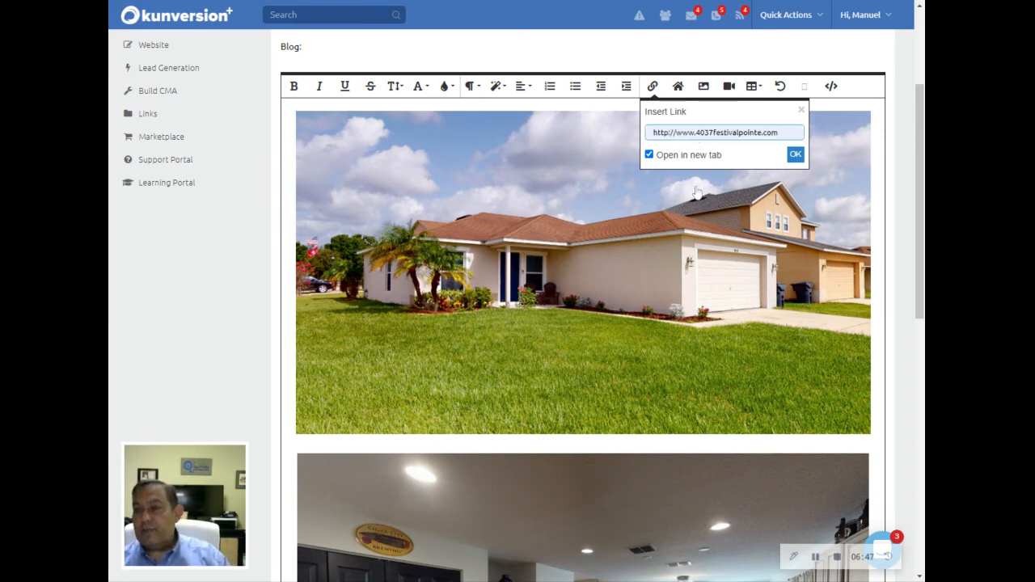
{"action": "left_click", "coordinate": [794, 156]}
{"action": "key", "text": "Return"}
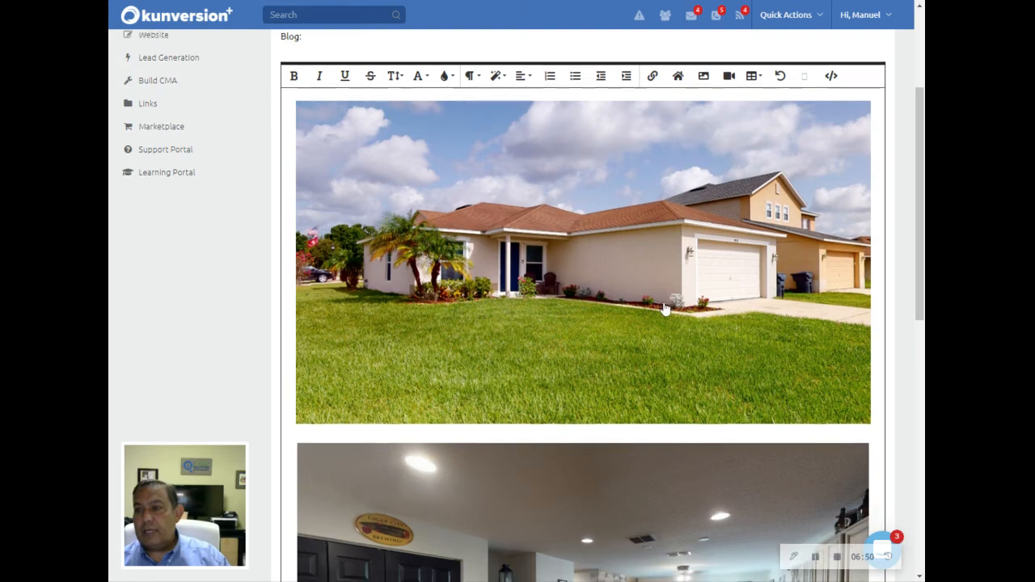
{"action": "scroll", "coordinate": [644, 330], "scroll_direction": "down", "scroll_amount": 3}
{"action": "left_click", "coordinate": [644, 330]}
{"action": "scroll", "coordinate": [648, 298], "scroll_direction": "up", "scroll_amount": 4}
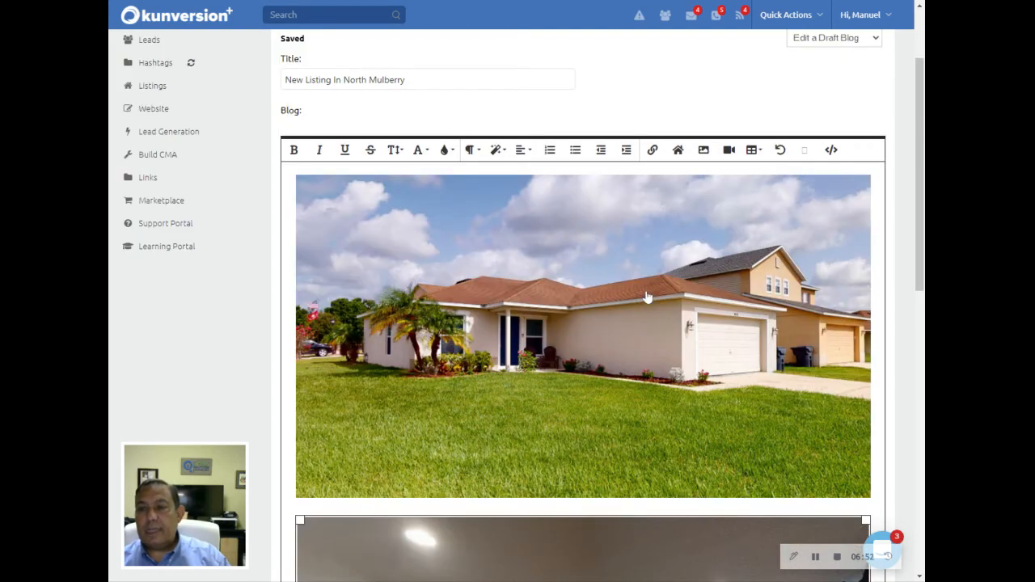
{"action": "left_click", "coordinate": [653, 151]}
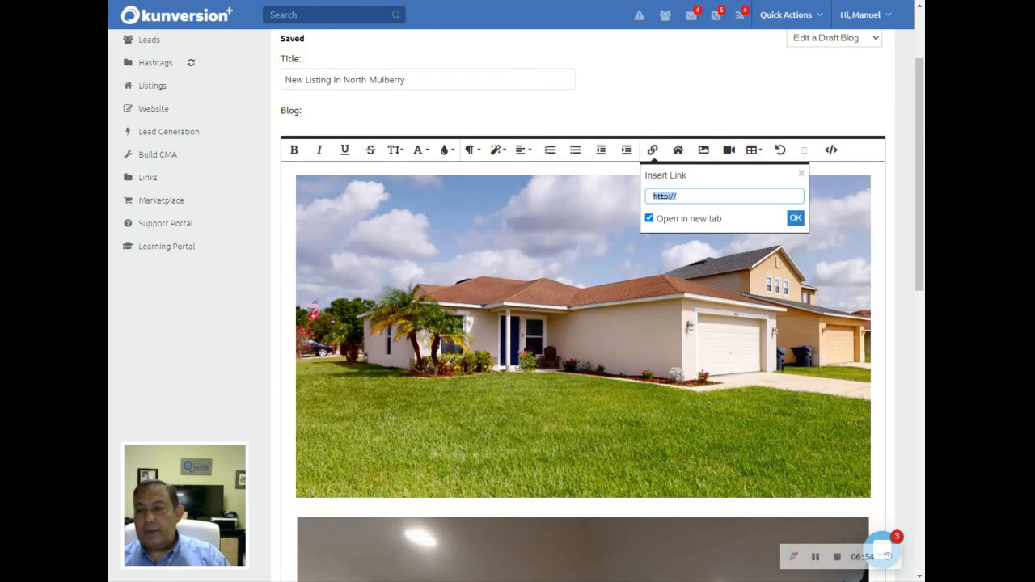
{"action": "key", "text": "End"}
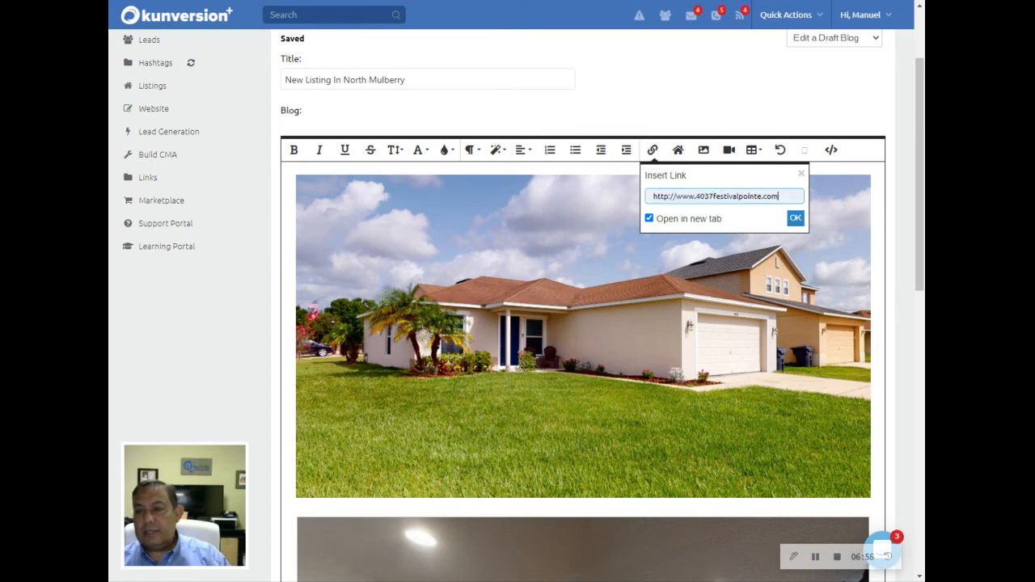
{"action": "left_click", "coordinate": [796, 219]}
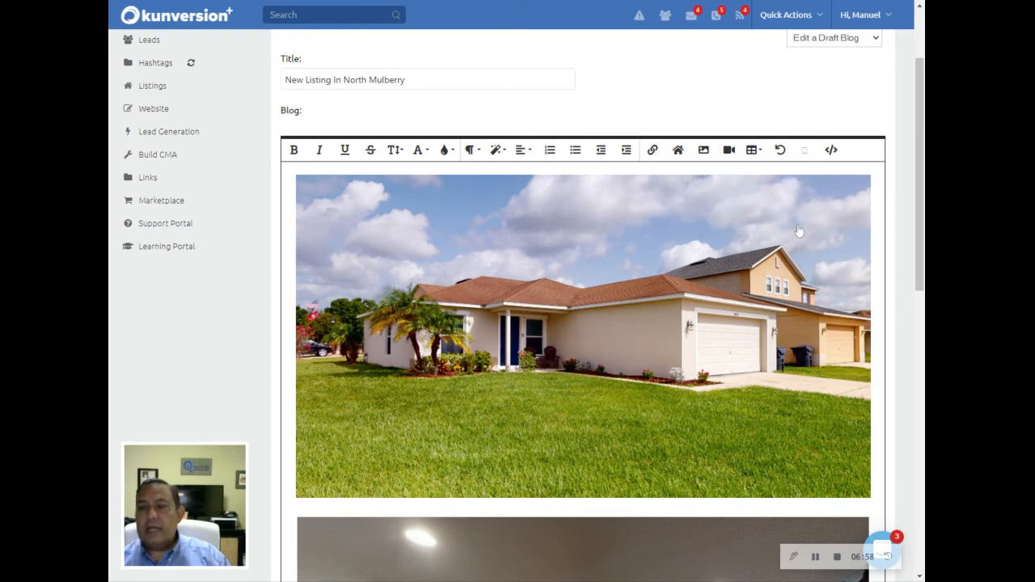
{"action": "scroll", "coordinate": [427, 208], "scroll_direction": "down", "scroll_amount": 3}
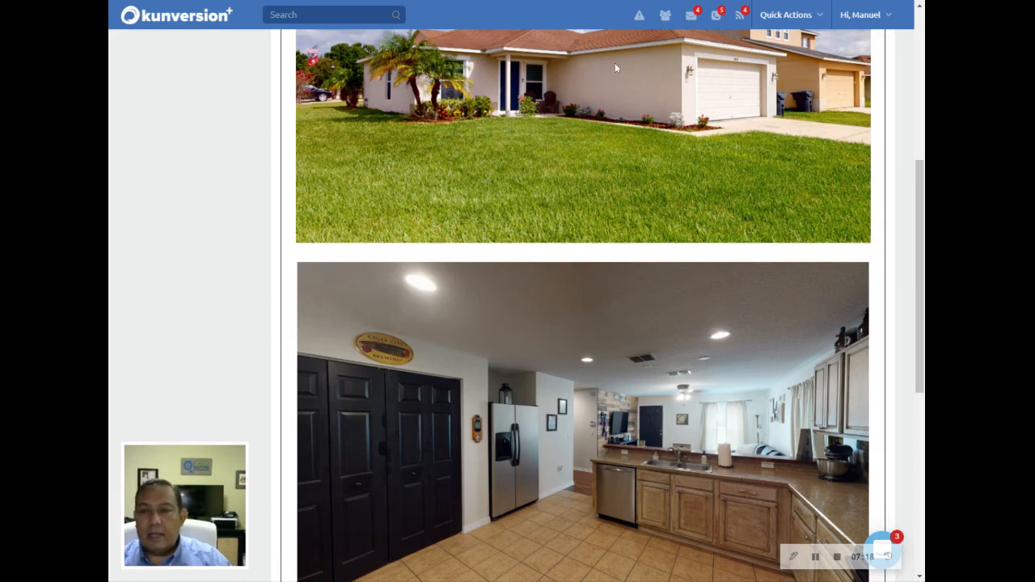
{"action": "scroll", "coordinate": [623, 215], "scroll_direction": "down", "scroll_amount": 5}
{"action": "scroll", "coordinate": [623, 215], "scroll_direction": "up", "scroll_amount": 3}
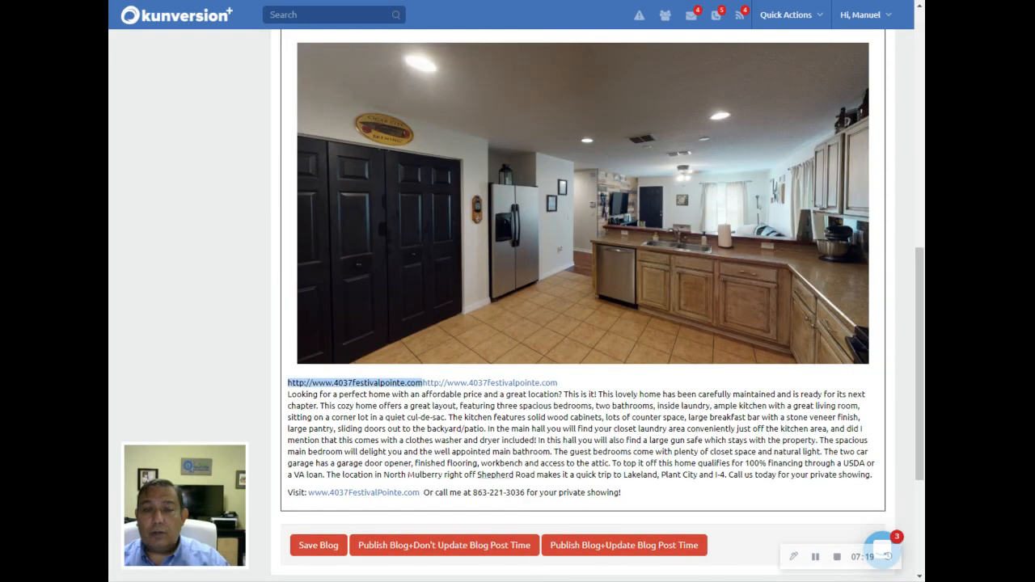
{"action": "scroll", "coordinate": [582, 275], "scroll_direction": "down", "scroll_amount": 1}
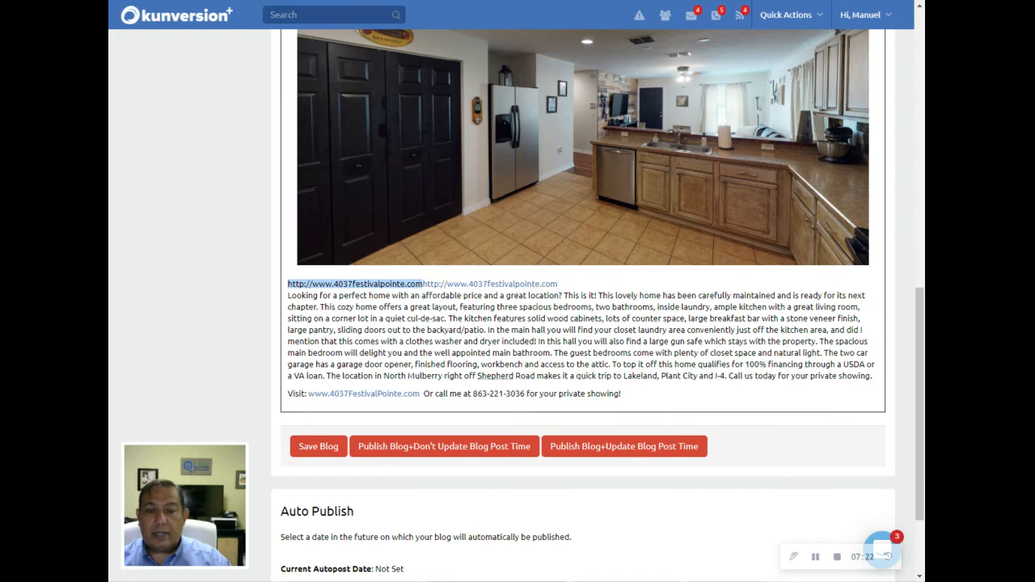
{"action": "scroll", "coordinate": [487, 319], "scroll_direction": "down", "scroll_amount": 1}
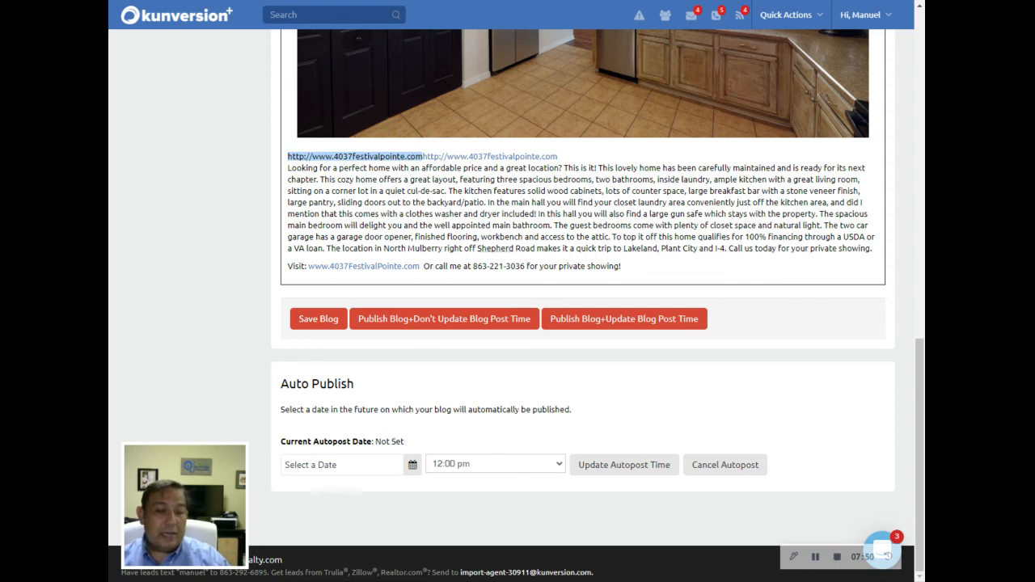
Set the blog's autopost date to July 3, 2020 at 4:00 pm and save it.
{"action": "left_click", "coordinate": [413, 466]}
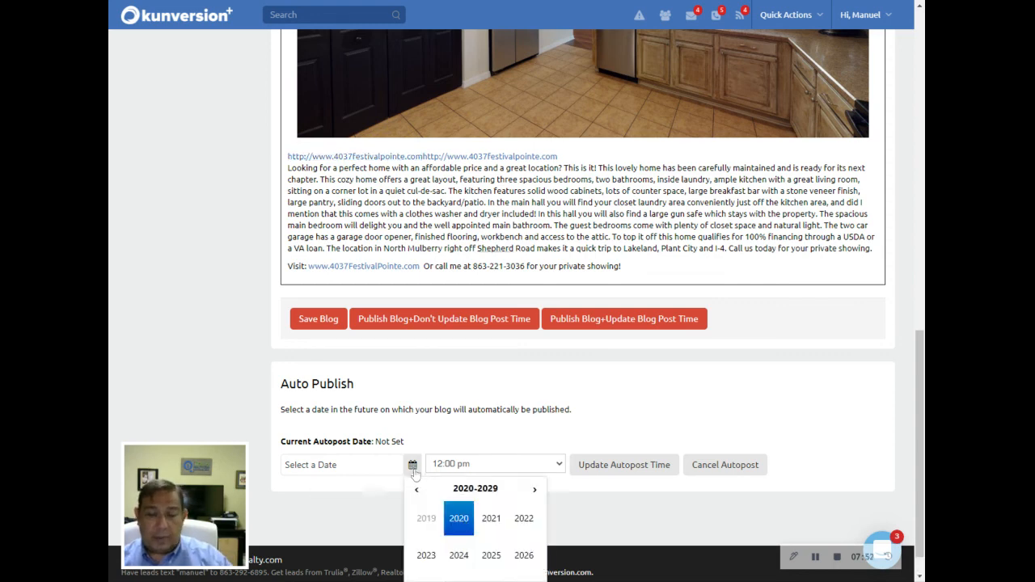
{"action": "left_click", "coordinate": [465, 523]}
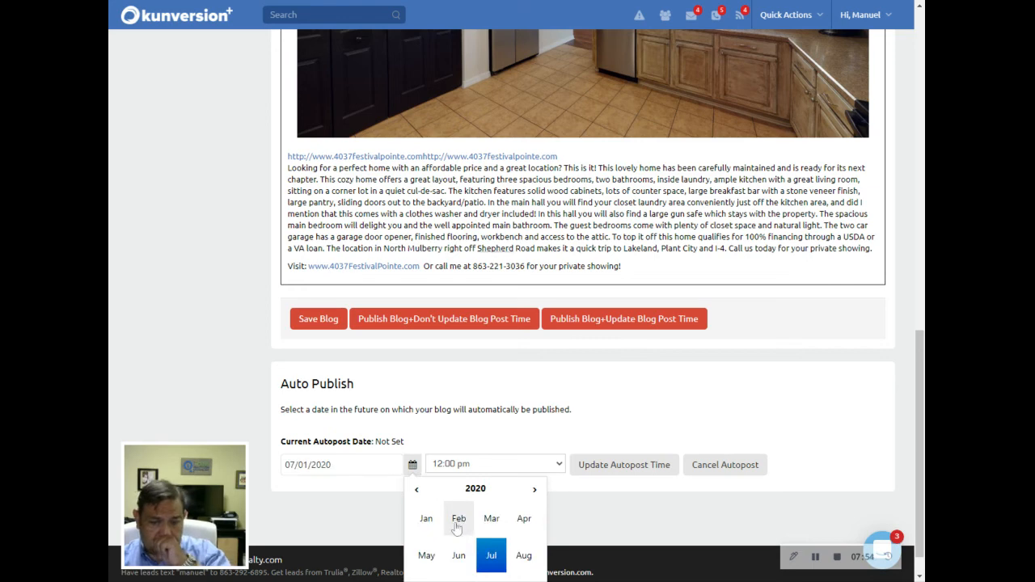
{"action": "left_click", "coordinate": [493, 556]}
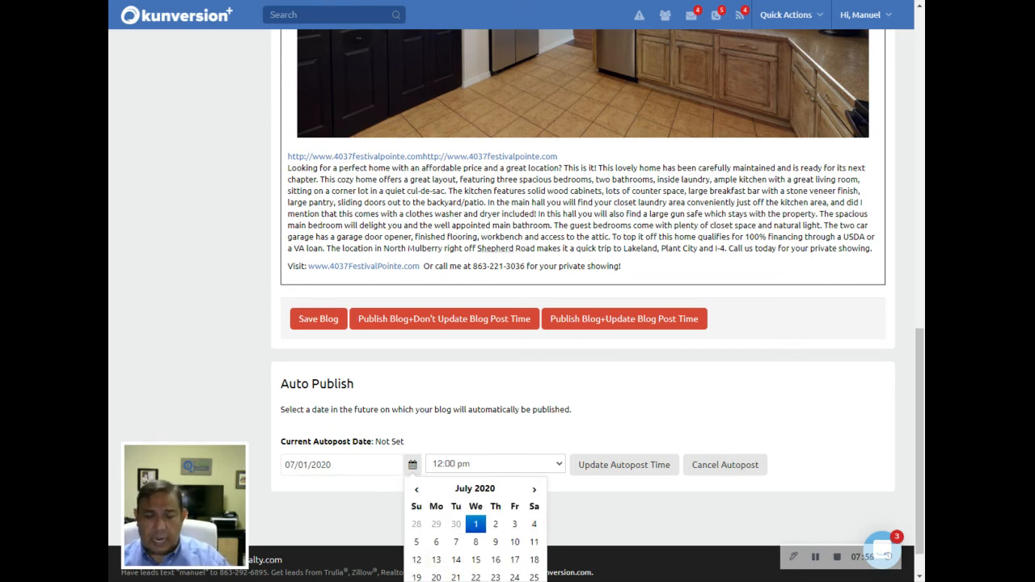
{"action": "left_click", "coordinate": [516, 528]}
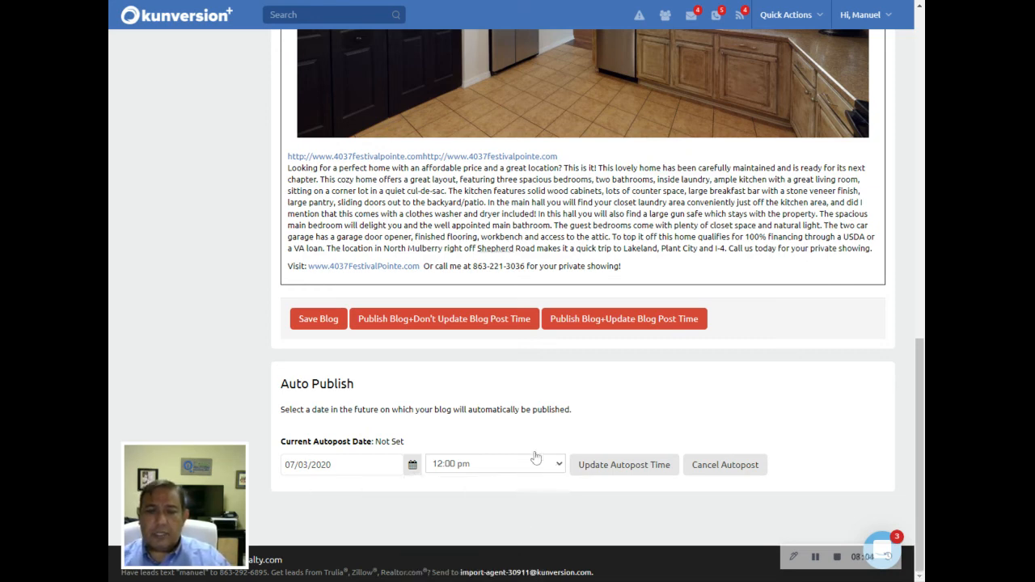
{"action": "left_click", "coordinate": [488, 421]}
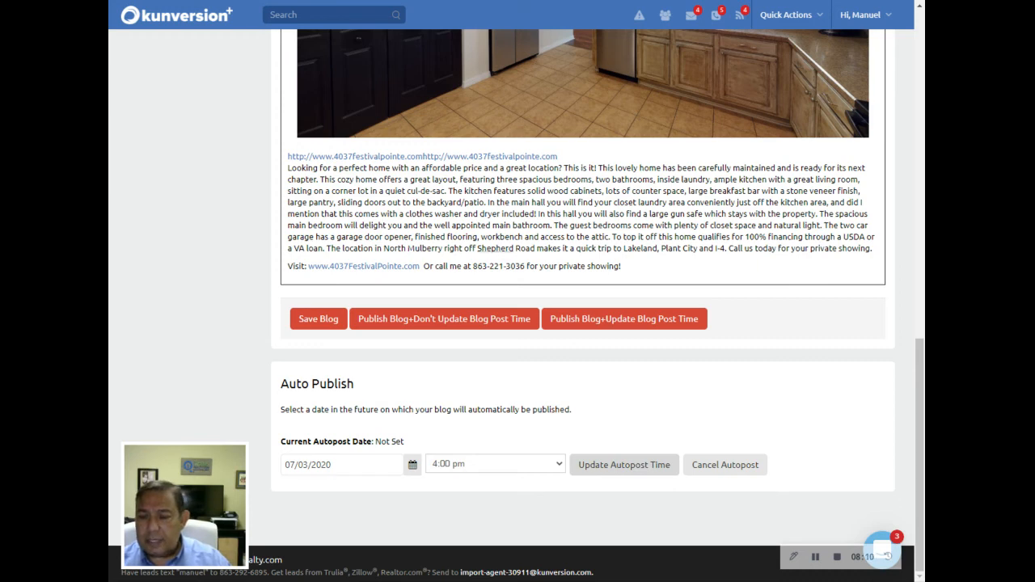
{"action": "left_click", "coordinate": [637, 469]}
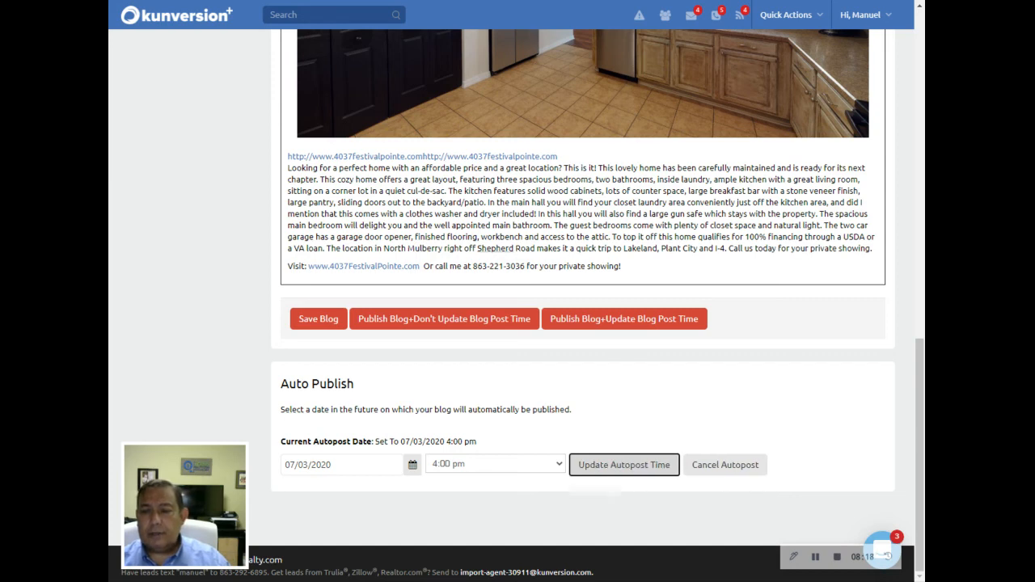
Publish the blog with its post time updated to the autopost date.
{"action": "scroll", "coordinate": [602, 455], "scroll_direction": "up", "scroll_amount": 3}
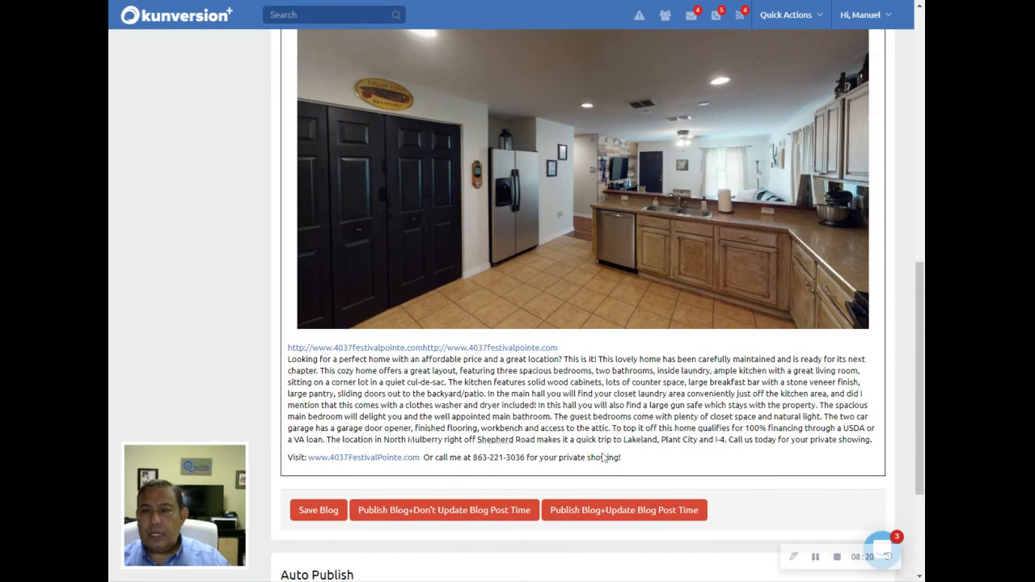
{"action": "scroll", "coordinate": [602, 455], "scroll_direction": "up", "scroll_amount": 8}
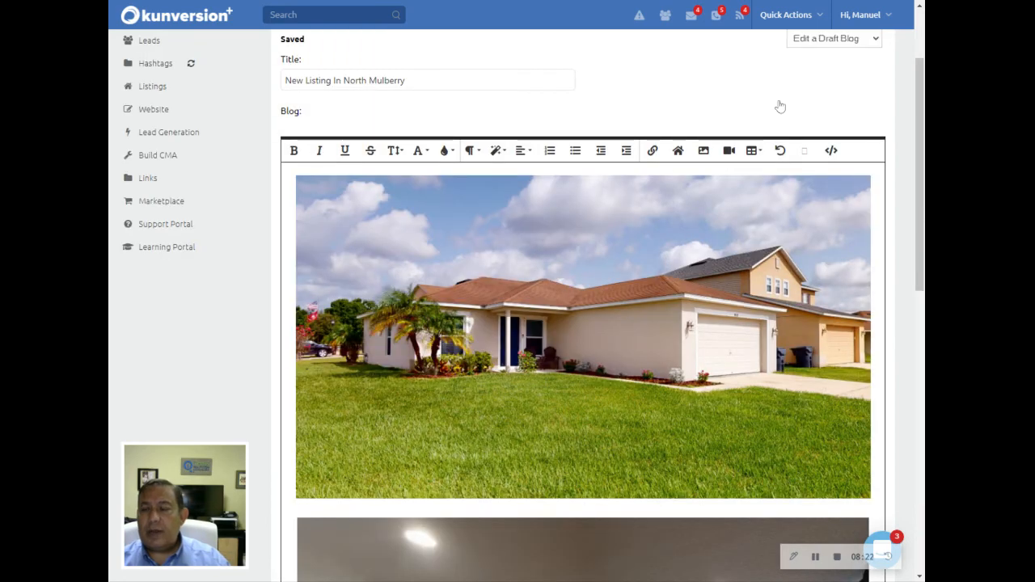
{"action": "scroll", "coordinate": [507, 252], "scroll_direction": "down", "scroll_amount": 10}
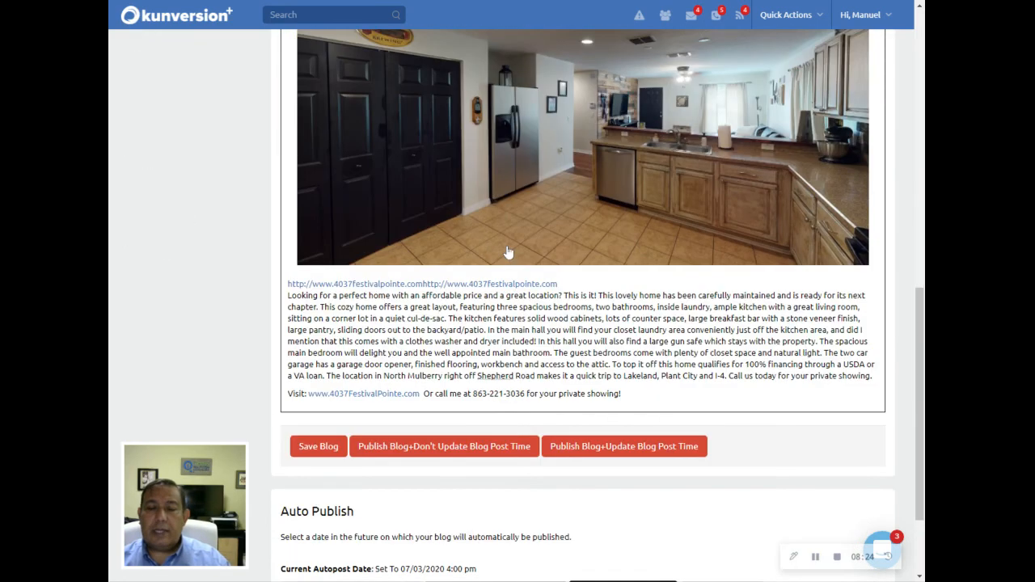
{"action": "scroll", "coordinate": [508, 259], "scroll_direction": "down", "scroll_amount": 1}
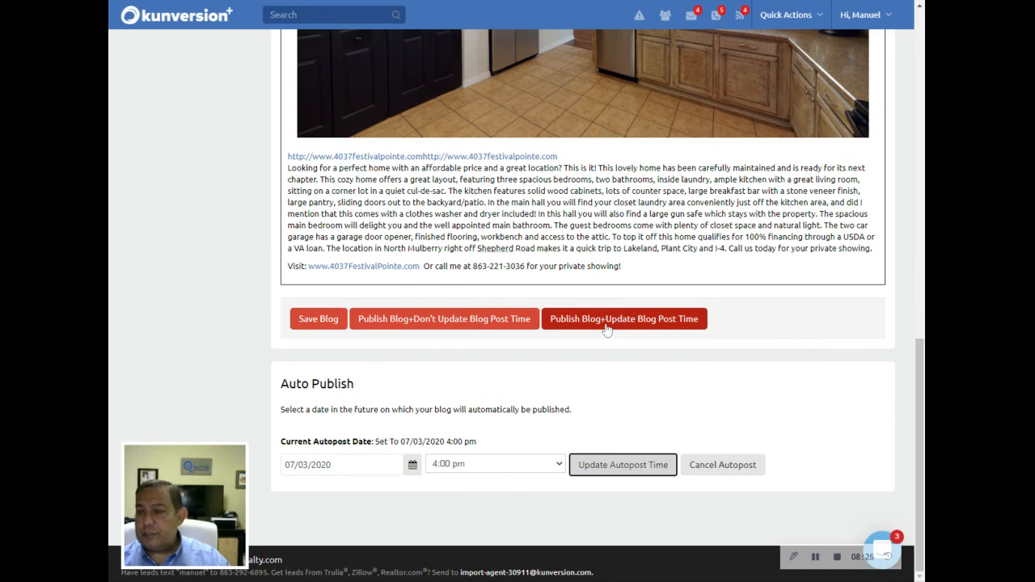
{"action": "left_click", "coordinate": [607, 323]}
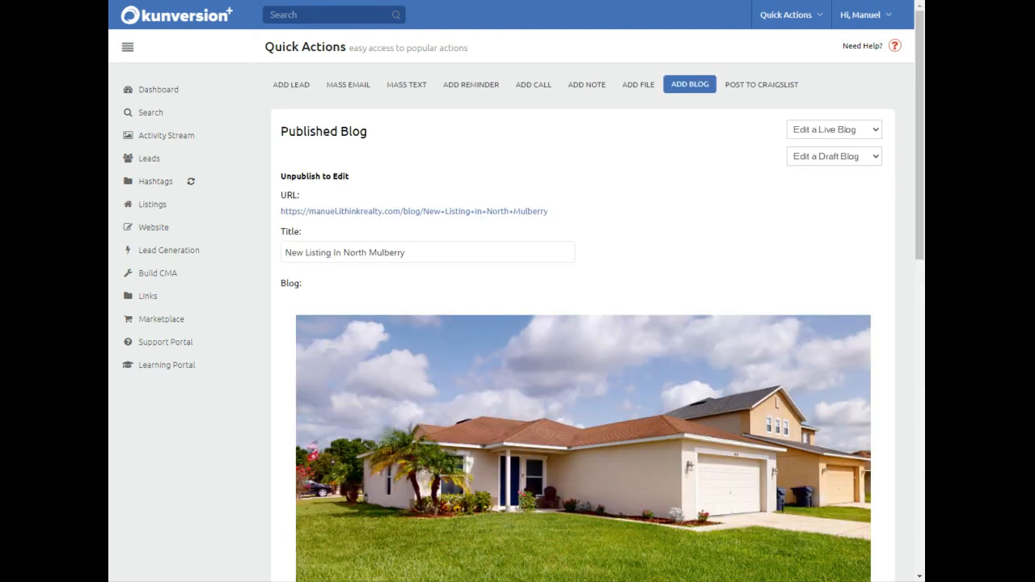
Open the published blog's live URL on the realty website.
{"action": "scroll", "coordinate": [516, 212], "scroll_direction": "down", "scroll_amount": 2}
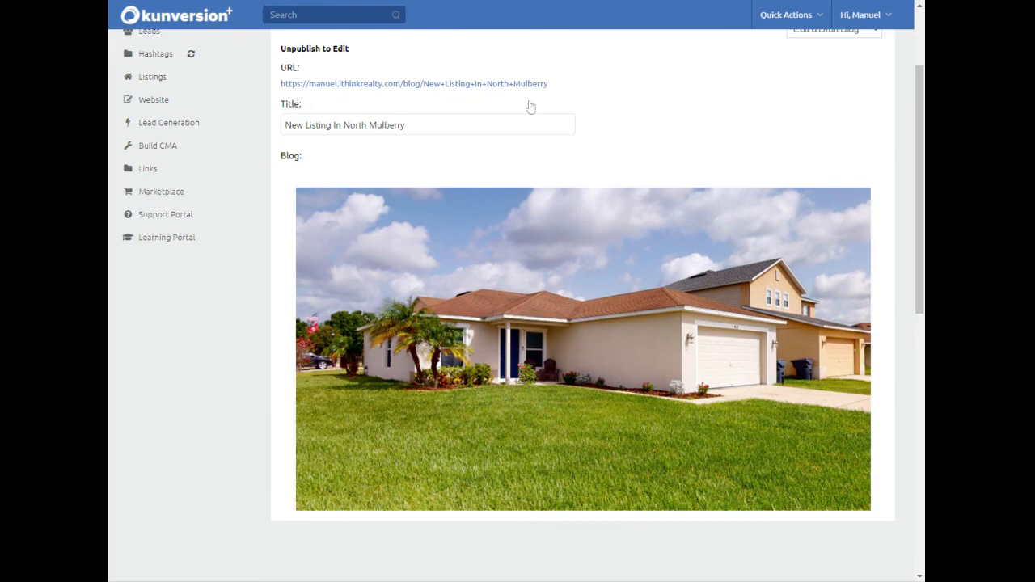
{"action": "scroll", "coordinate": [636, 178], "scroll_direction": "down", "scroll_amount": 5}
{"action": "scroll", "coordinate": [634, 183], "scroll_direction": "up", "scroll_amount": 7}
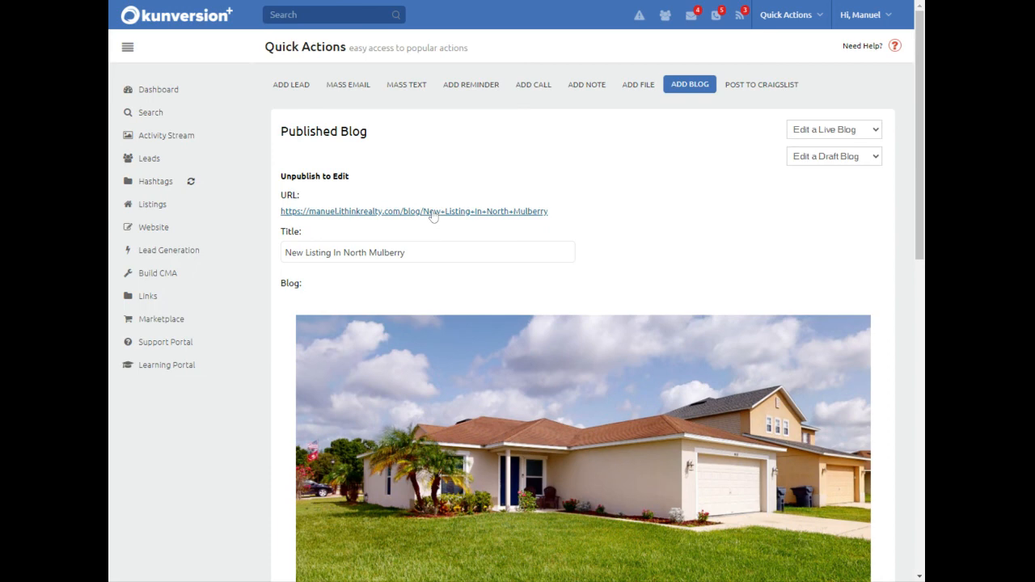
{"action": "left_click", "coordinate": [433, 211]}
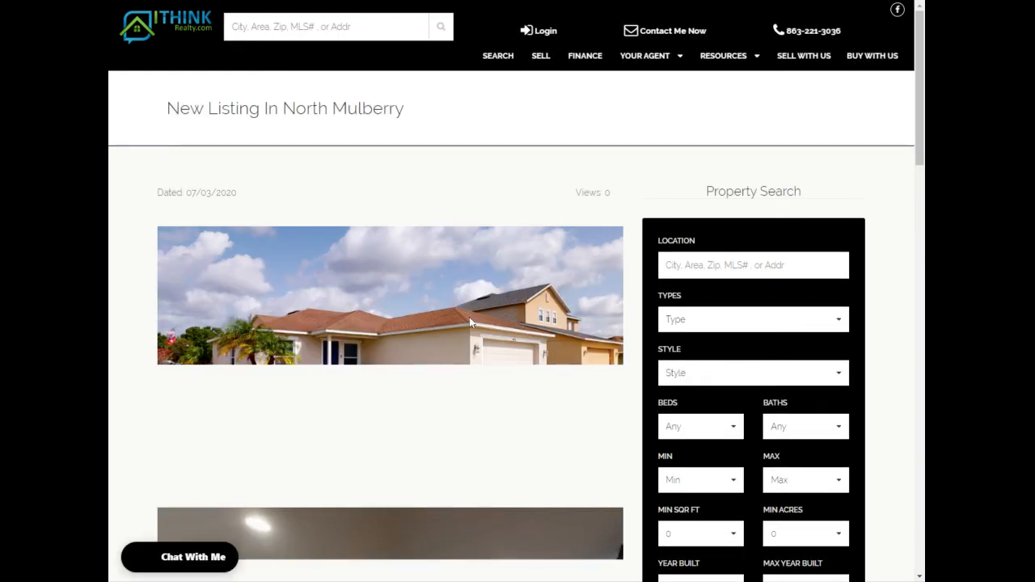
Scroll through the live North Mulberry post to review its house and kitchen photos, description, link and phone.
{"action": "scroll", "coordinate": [474, 311], "scroll_direction": "down", "scroll_amount": 3}
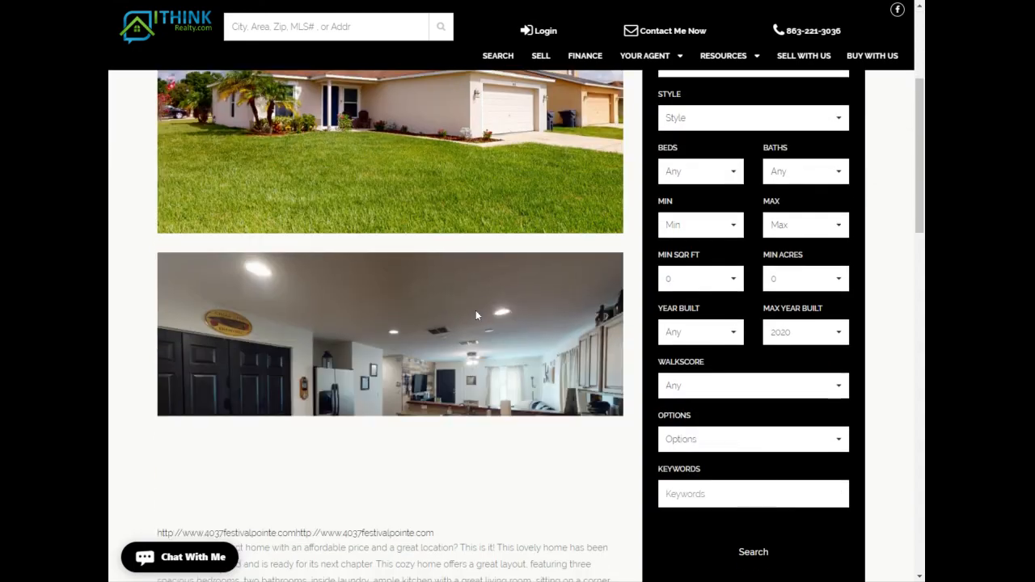
{"action": "scroll", "coordinate": [476, 316], "scroll_direction": "down", "scroll_amount": 3}
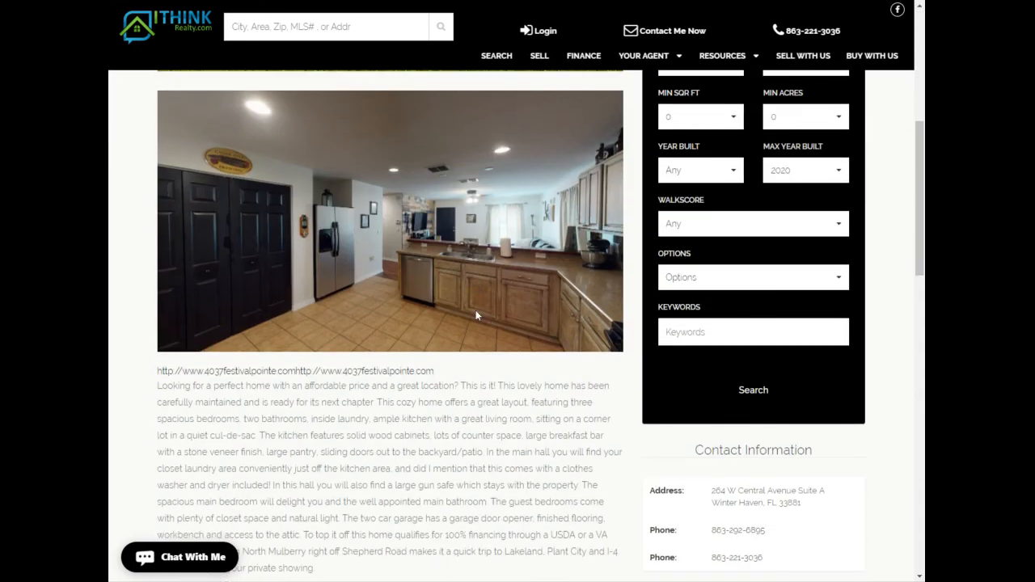
{"action": "scroll", "coordinate": [475, 315], "scroll_direction": "down", "scroll_amount": 3}
{"action": "scroll", "coordinate": [476, 316], "scroll_direction": "down", "scroll_amount": 3}
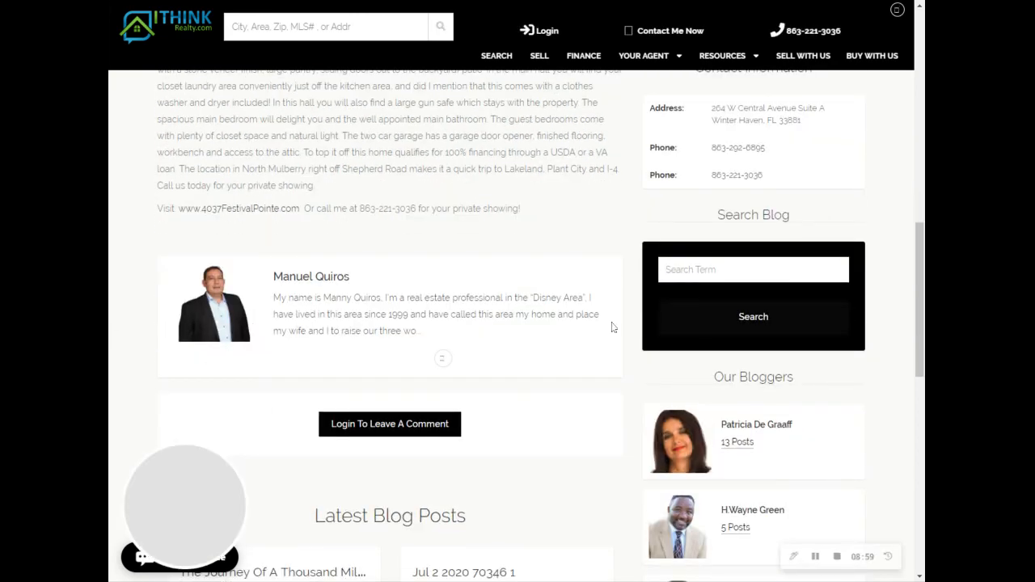
{"action": "scroll", "coordinate": [772, 234], "scroll_direction": "down", "scroll_amount": 3}
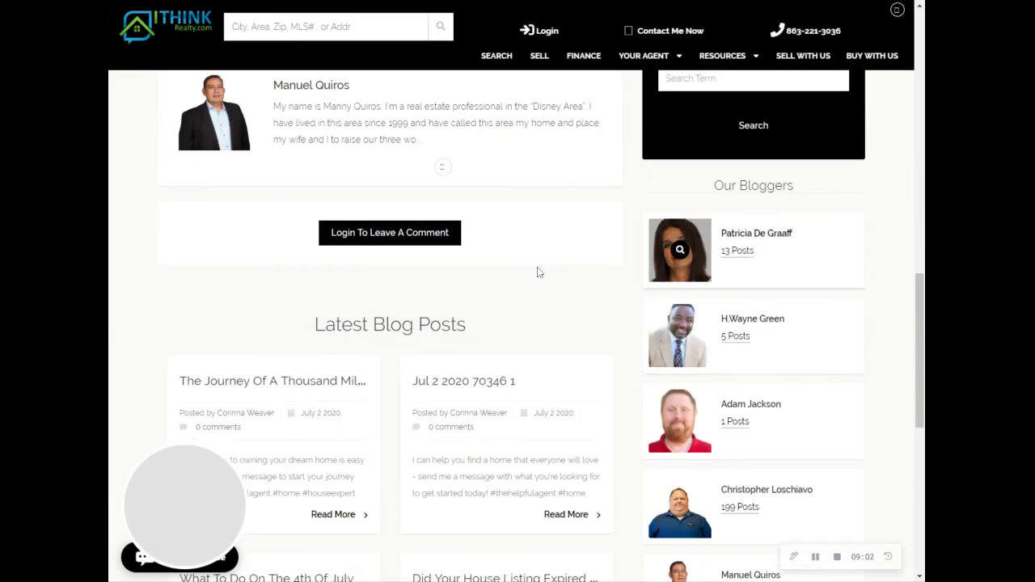
{"action": "scroll", "coordinate": [744, 262], "scroll_direction": "down", "scroll_amount": 2}
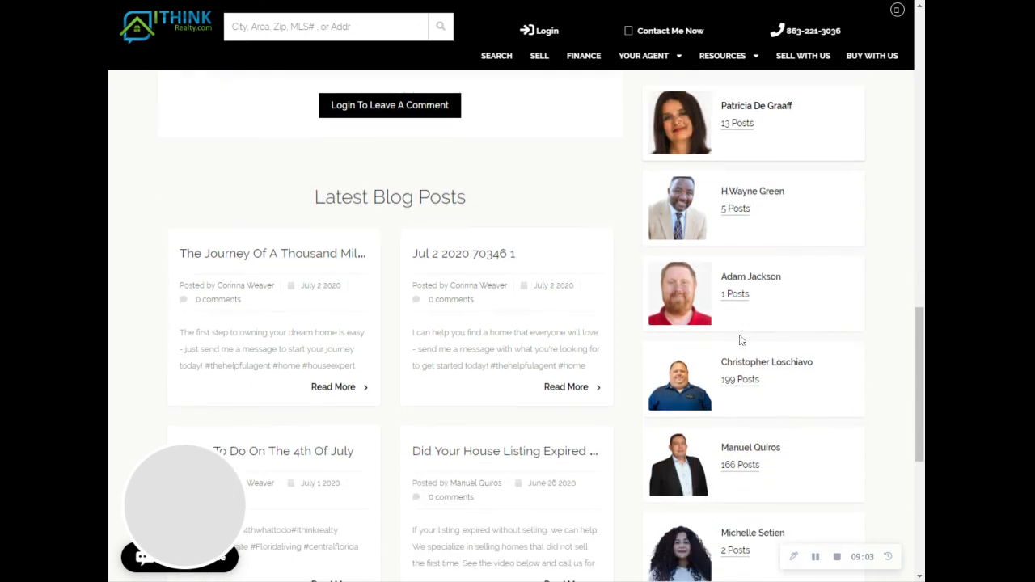
{"action": "scroll", "coordinate": [475, 344], "scroll_direction": "up", "scroll_amount": 7}
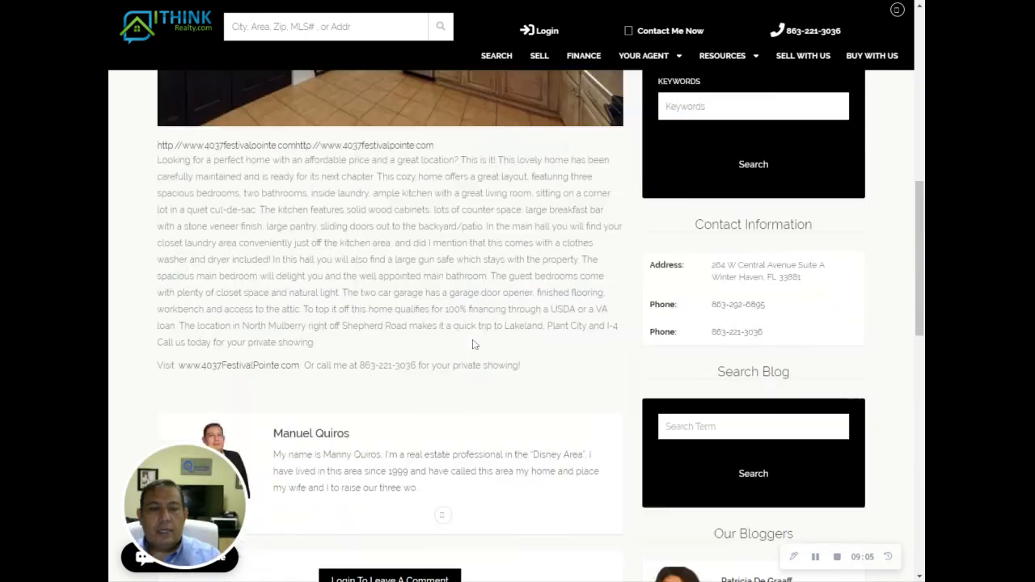
{"action": "scroll", "coordinate": [473, 345], "scroll_direction": "up", "scroll_amount": 5}
{"action": "scroll", "coordinate": [473, 345], "scroll_direction": "up", "scroll_amount": 4}
{"action": "scroll", "coordinate": [473, 345], "scroll_direction": "down", "scroll_amount": 3}
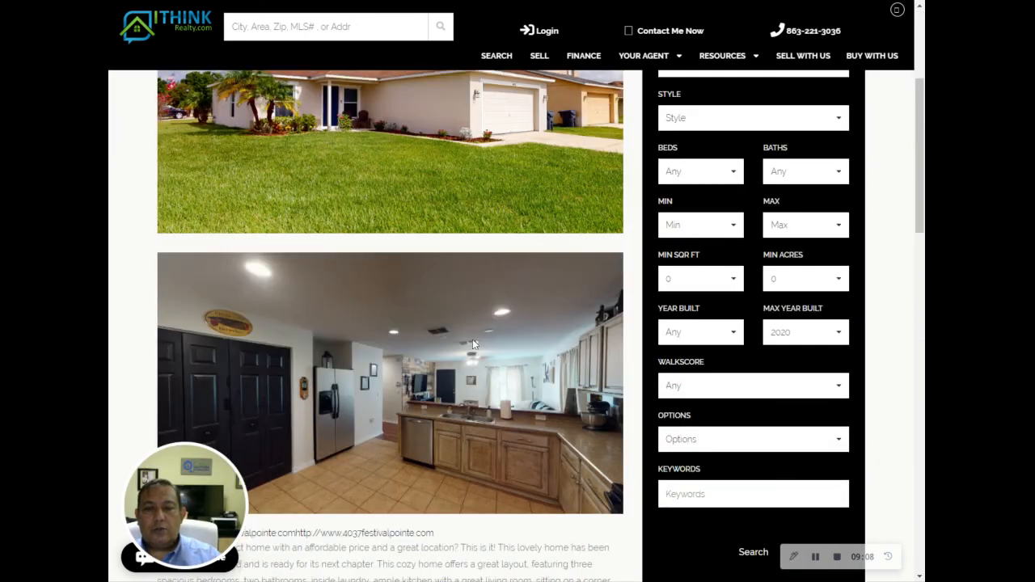